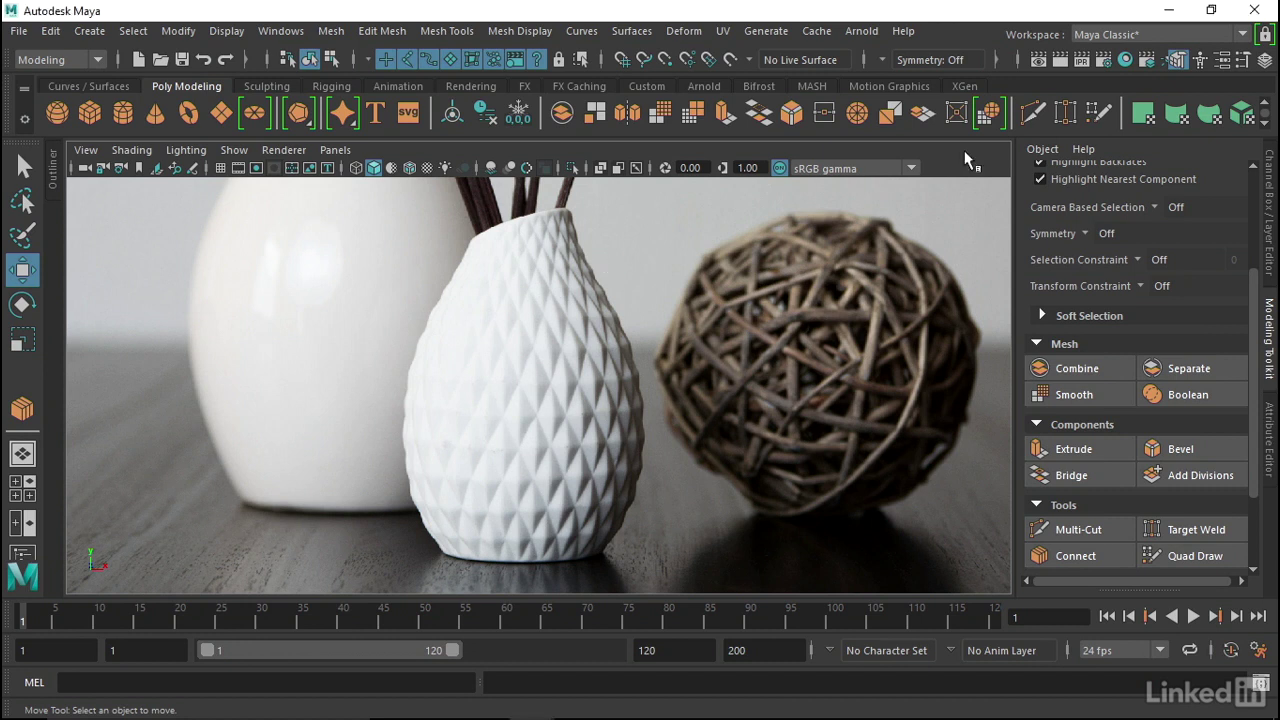
Switch to a four-pane layout and create a polygon cylinder raised about 8.059 in Y.
{"action": "key", "text": "space"}
{"action": "left_click", "coordinate": [523, 314]}
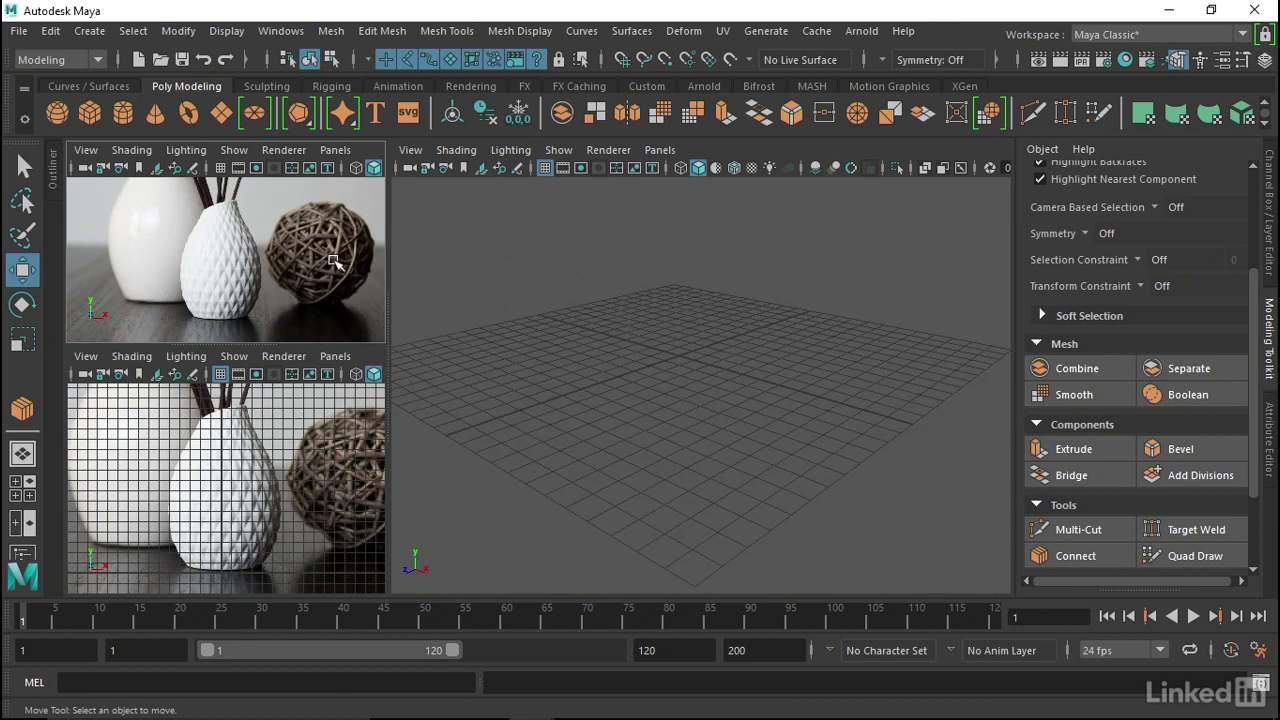
{"action": "left_click", "coordinate": [123, 113]}
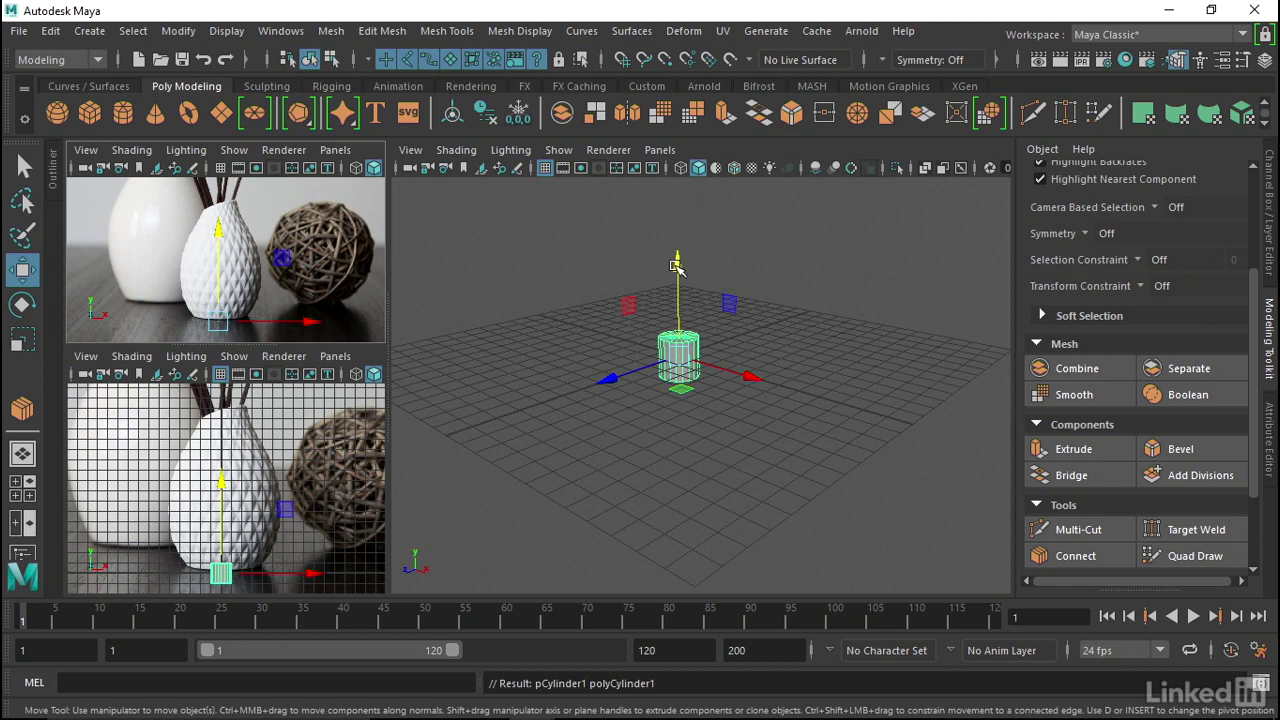
{"action": "left_click_drag", "start_coordinate": [678, 268], "coordinate": [678, 190]}
{"action": "left_click_drag", "start_coordinate": [226, 449], "coordinate": [226, 413]}
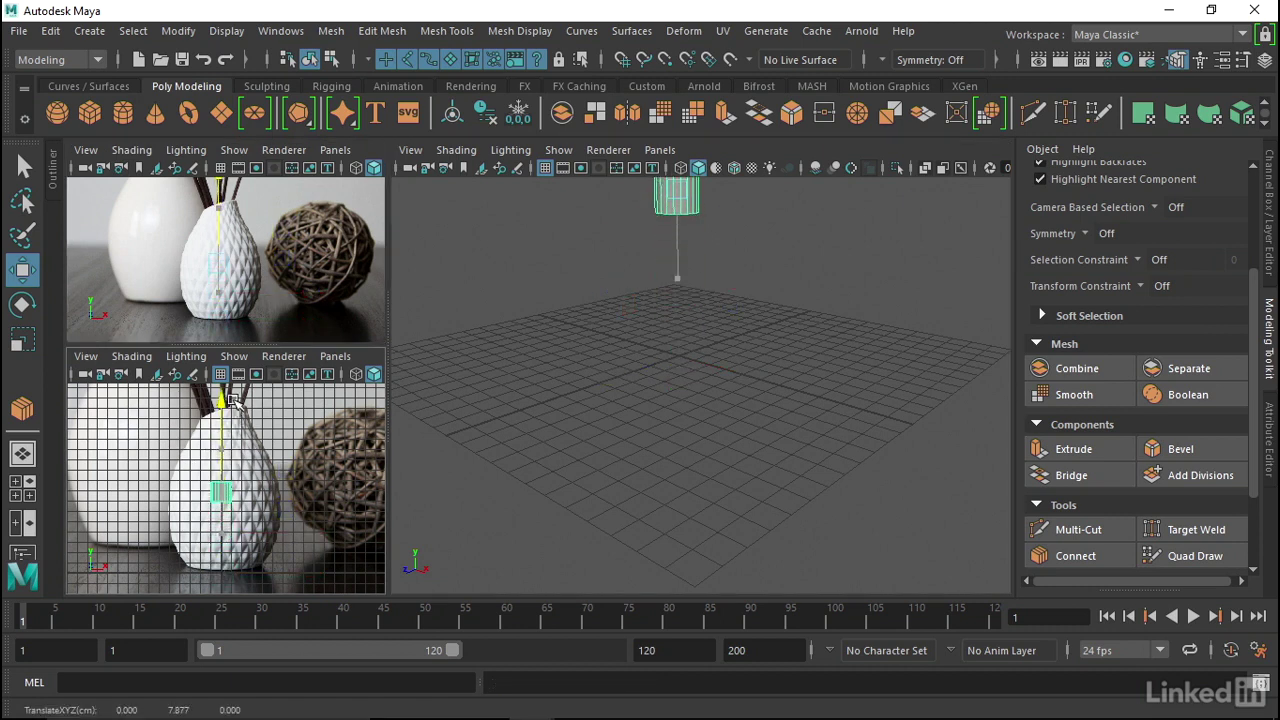
Scale the cylinder to roughly 5.41 × 7.815 × 5.41 to match the reference vase.
{"action": "key", "text": "r"}
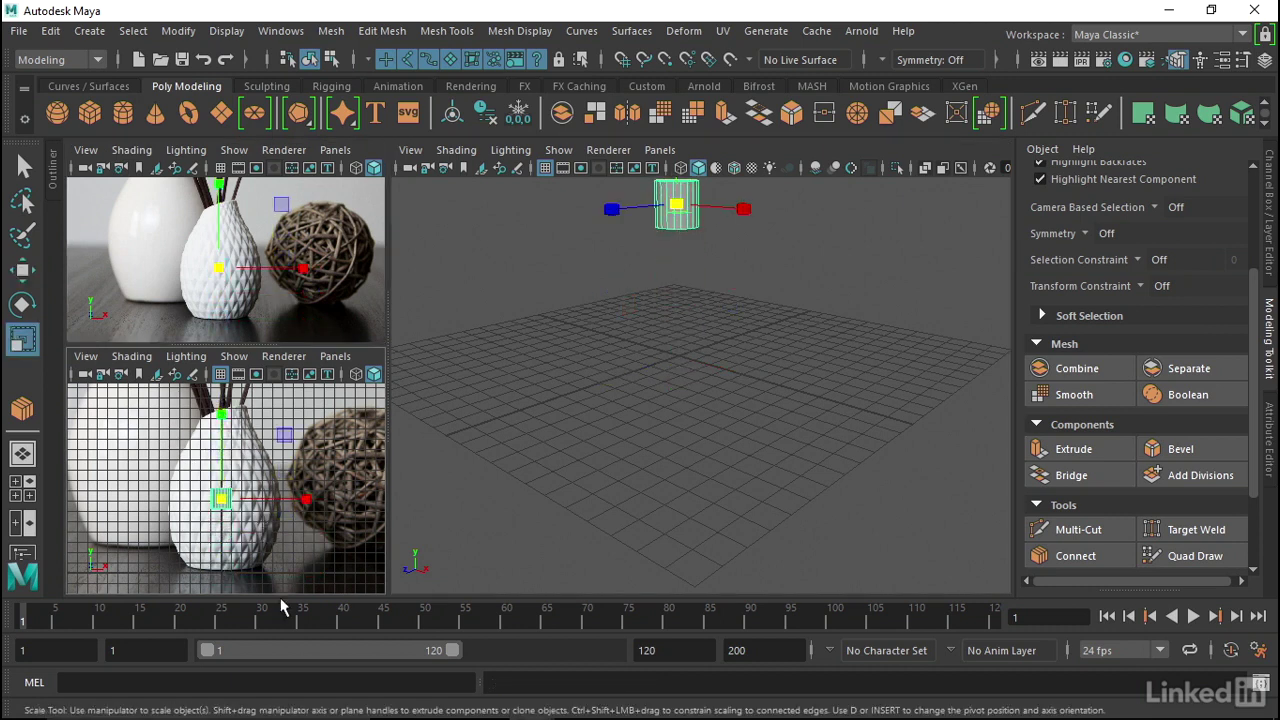
{"action": "mouse_move", "coordinate": [221, 498]}
{"action": "left_mouse_down"}
{"action": "mouse_move", "coordinate": [277, 487]}
{"action": "mouse_move", "coordinate": [215, 447]}
{"action": "left_mouse_up"}
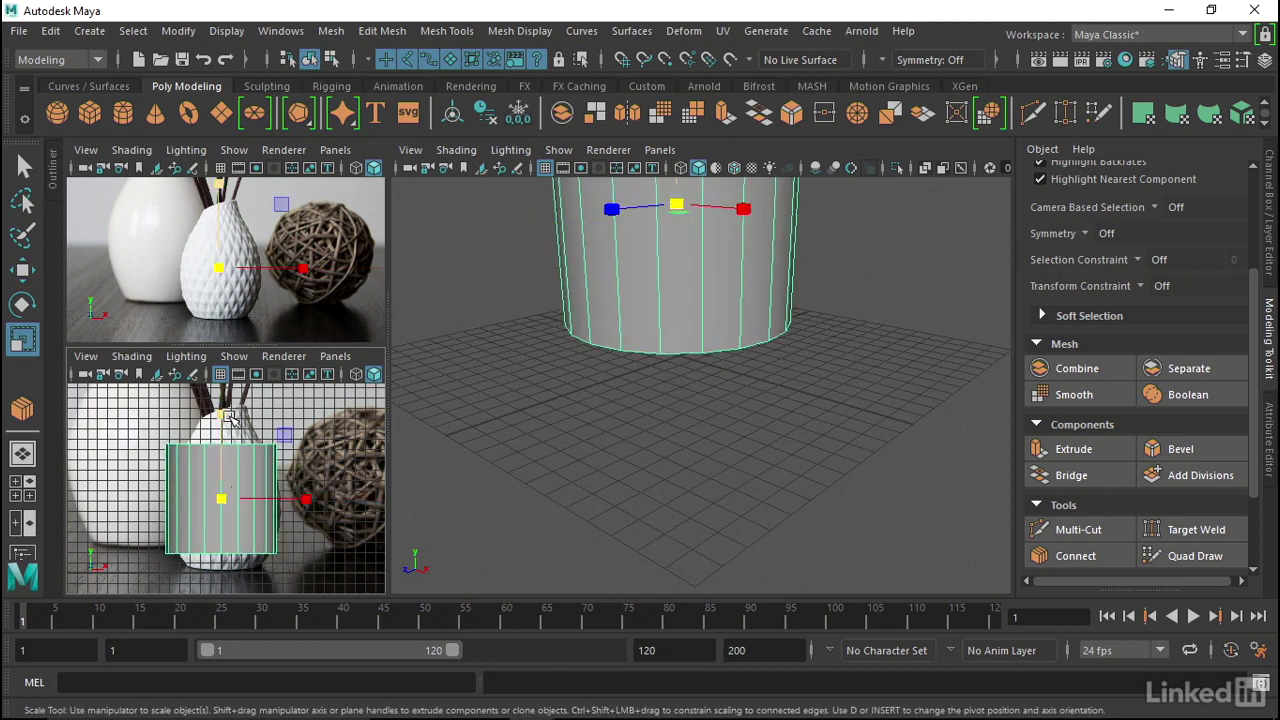
{"action": "key", "text": "w"}
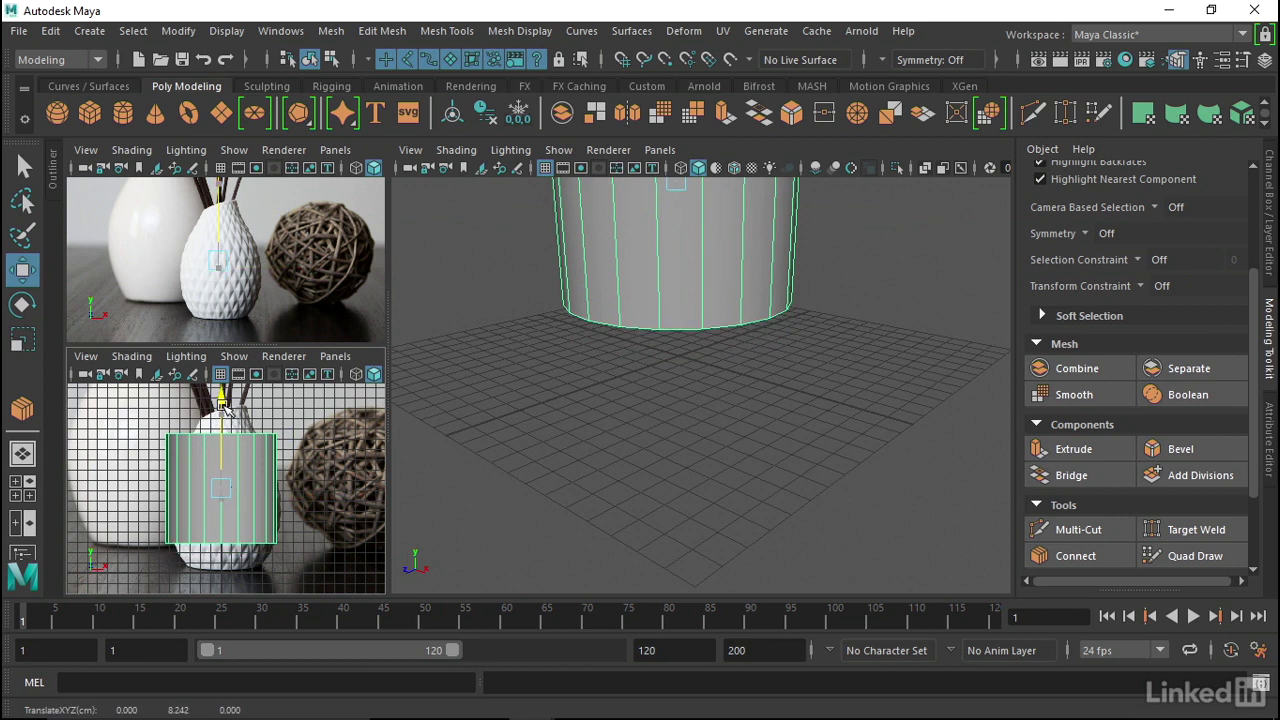
{"action": "key", "text": "r"}
{"action": "left_click_drag", "start_coordinate": [225, 418], "coordinate": [228, 373]}
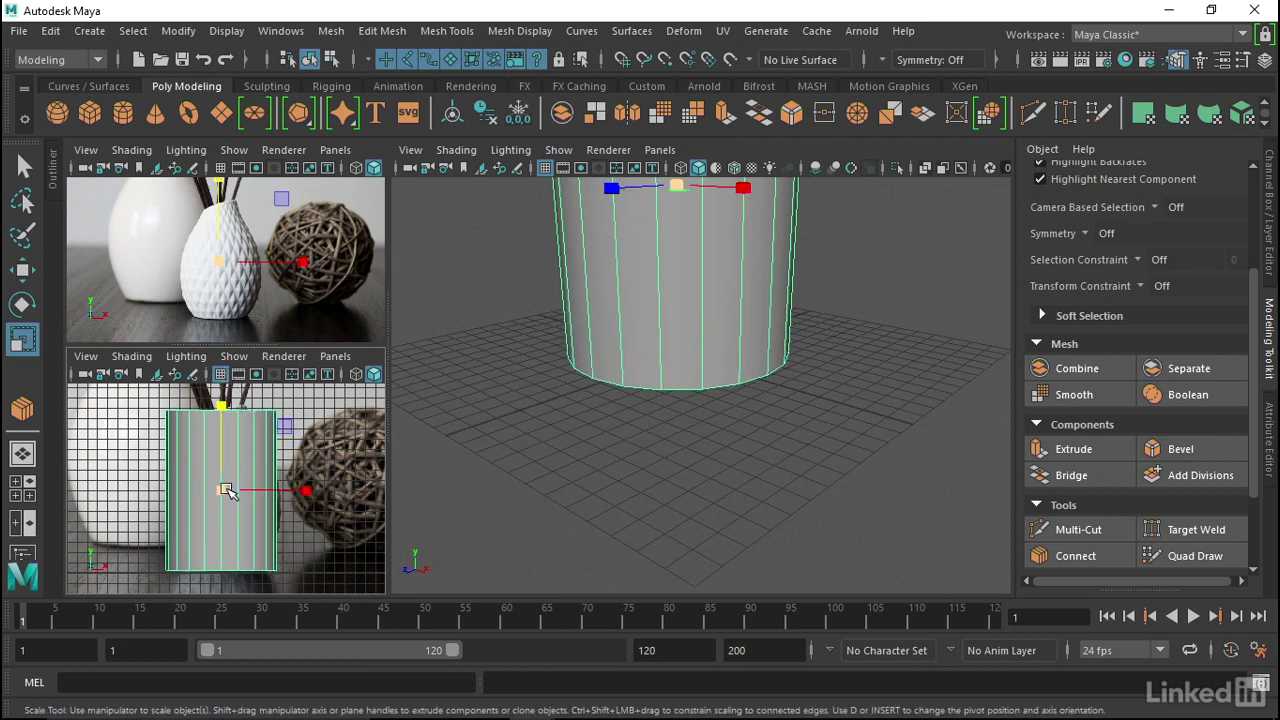
{"action": "left_click_drag", "start_coordinate": [225, 490], "coordinate": [228, 493]}
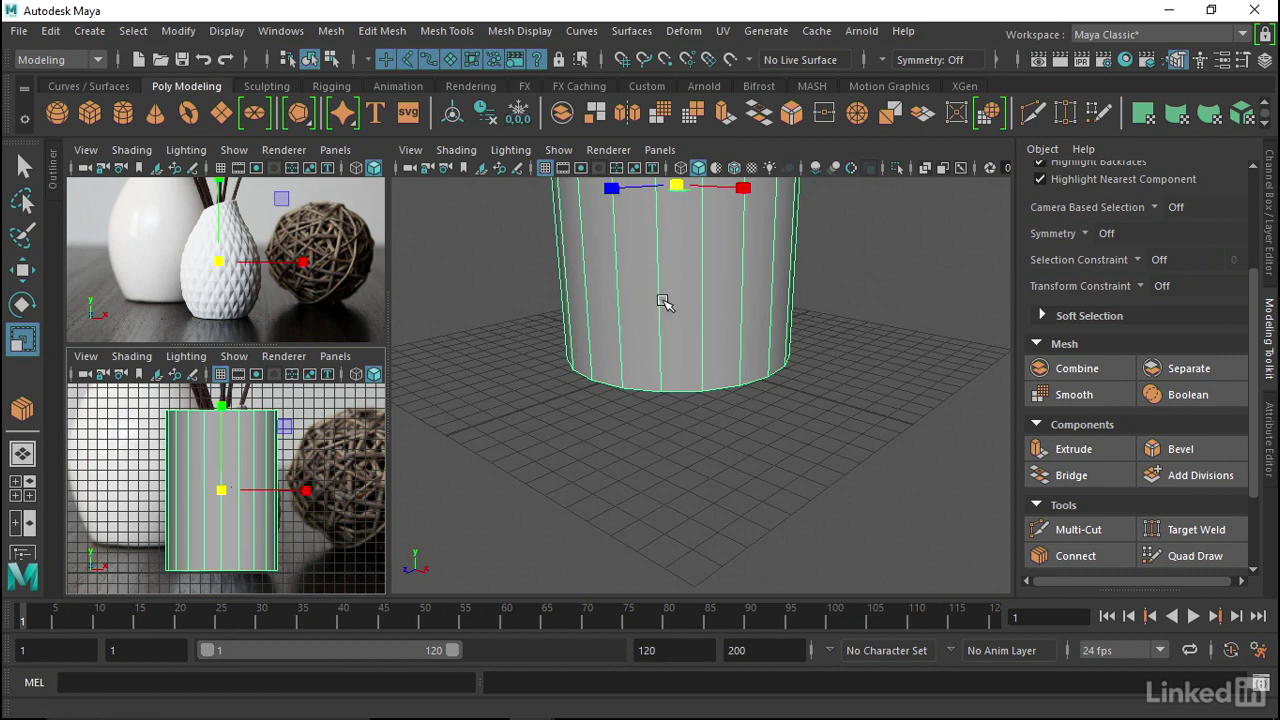
Frame the cylinder, orbit to view its top, and show the Channel Box.
{"action": "key", "text": "f"}
{"action": "left_click_drag", "start_coordinate": [609, 386], "coordinate": [788, 288], "text": "alt"}
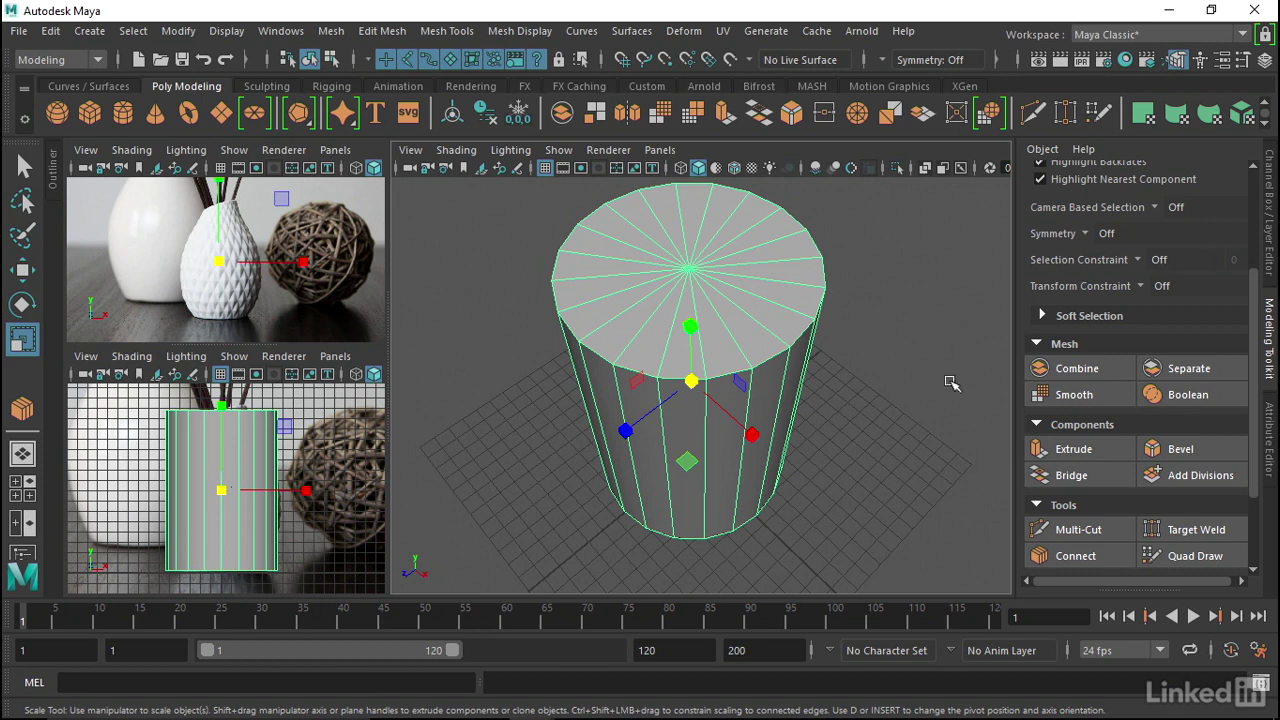
{"action": "left_click", "coordinate": [1272, 258]}
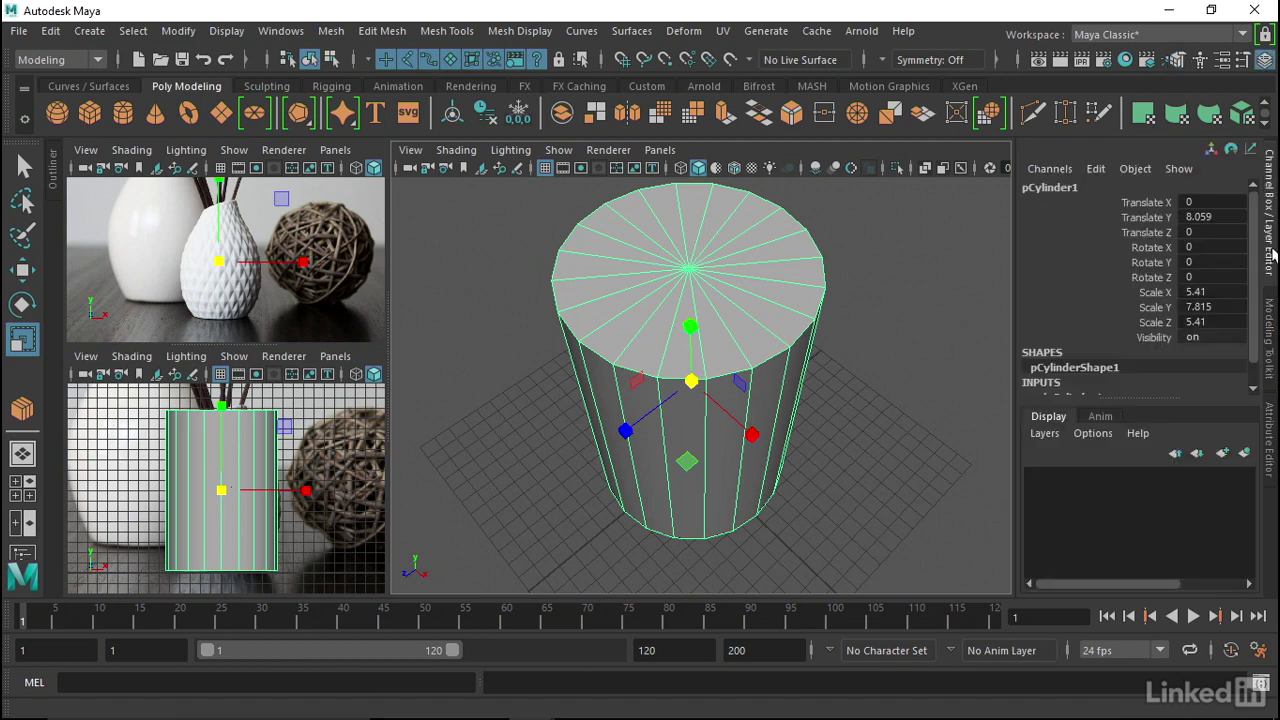
Expand polyCylinder1's inputs and set Subdivisions Caps to 2.
{"action": "scroll", "coordinate": [1140, 320], "scroll_direction": "down", "scroll_amount": 1}
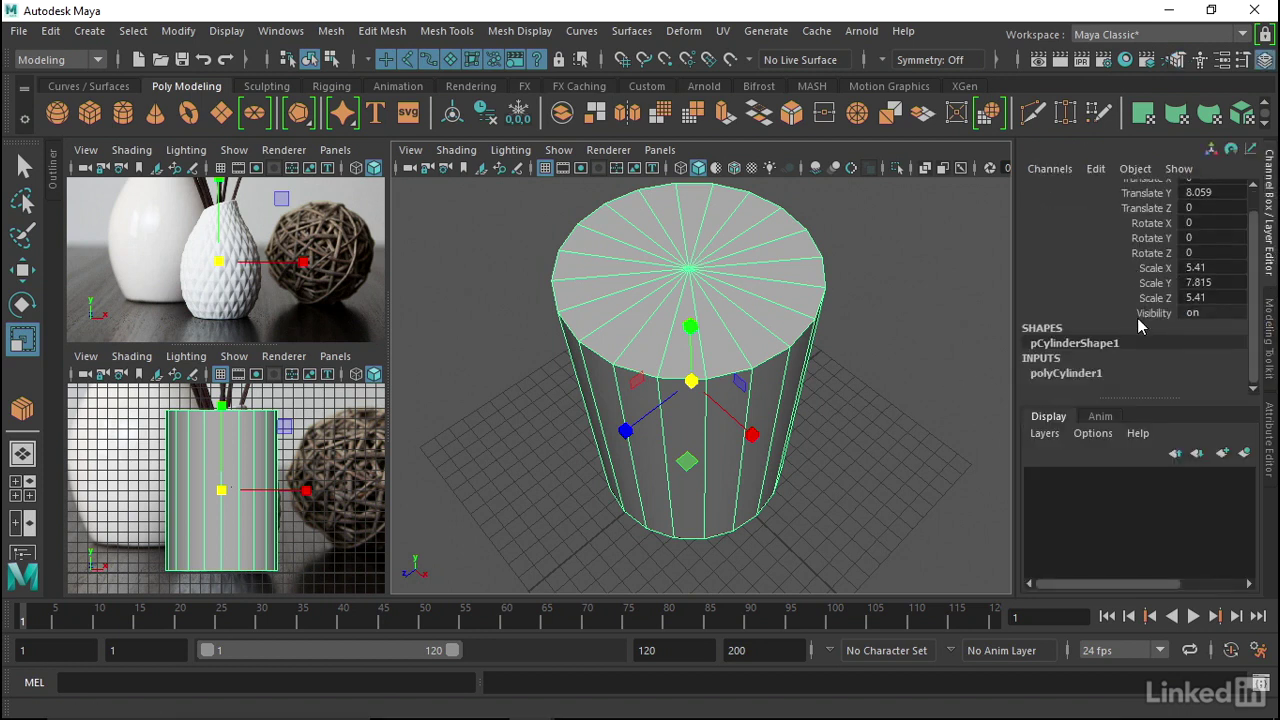
{"action": "left_click", "coordinate": [1075, 372]}
{"action": "scroll", "coordinate": [1140, 325], "scroll_direction": "down", "scroll_amount": 3}
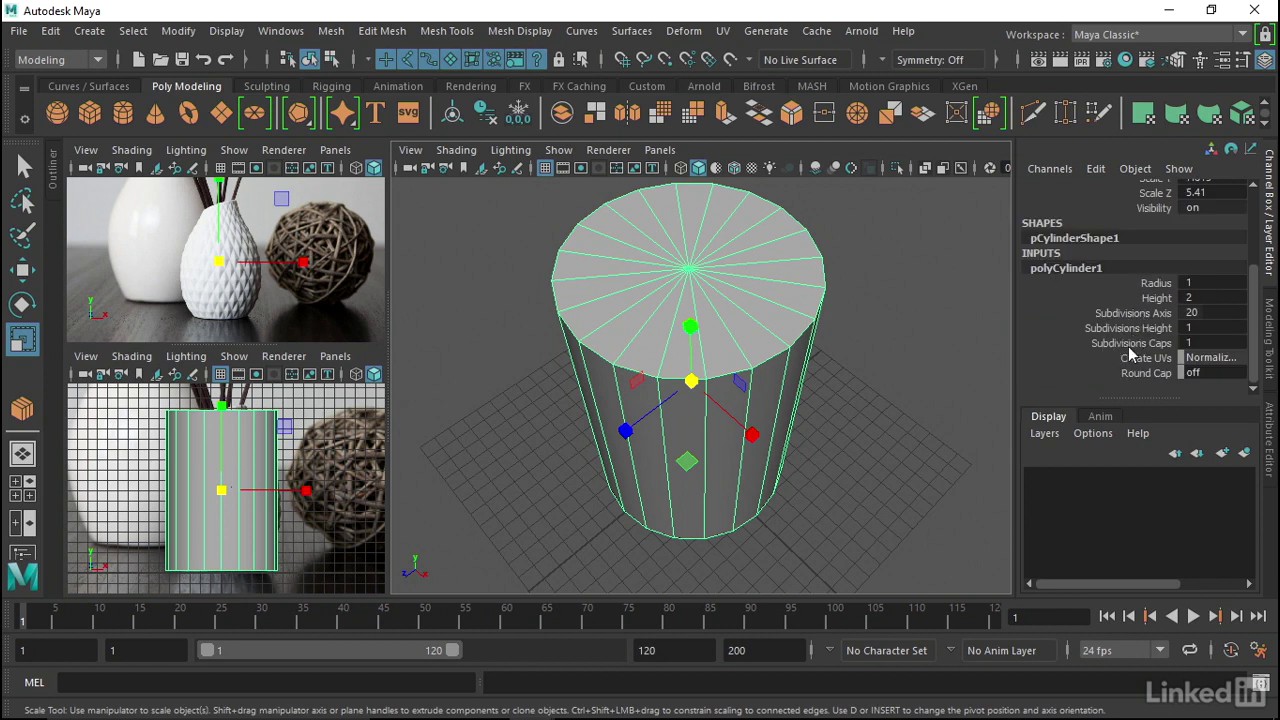
{"action": "left_click", "coordinate": [1208, 342]}
{"action": "type", "text": "2"}
{"action": "key", "text": "Return"}
{"action": "key", "text": "Return"}
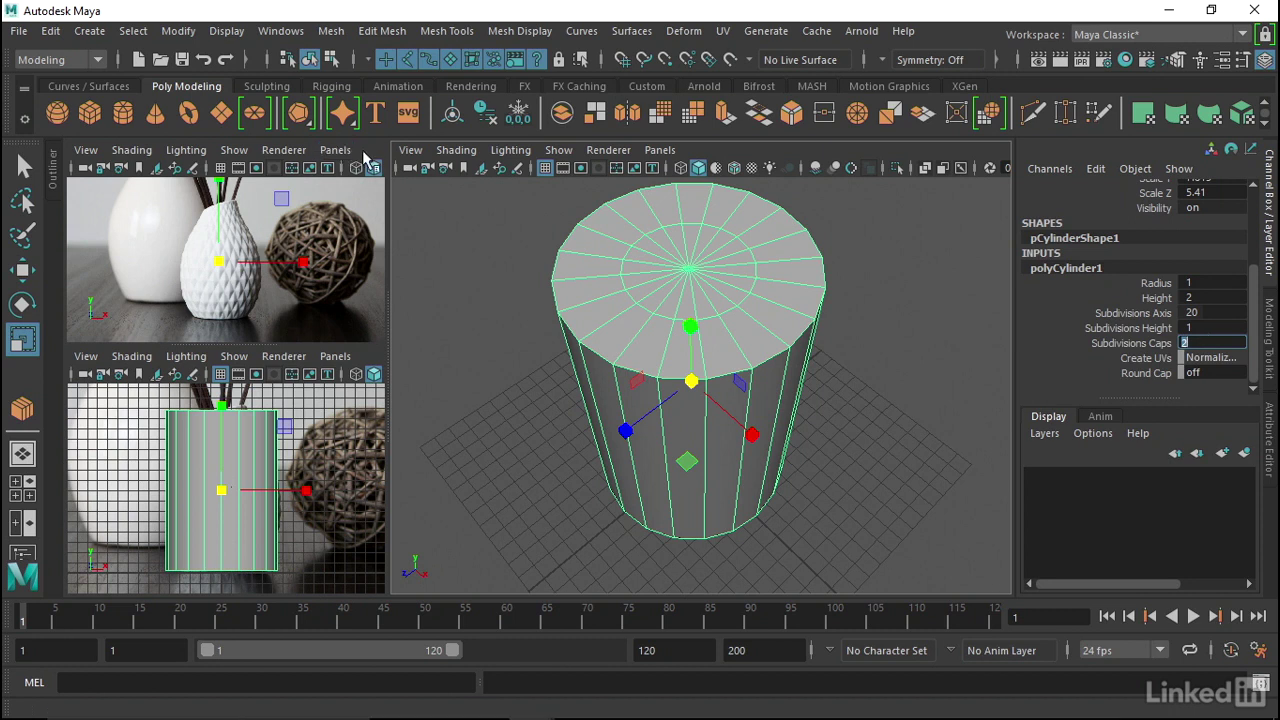
Maximize the reference camera view to compare, then restore the four-pane layout.
{"action": "middle_click", "coordinate": [316, 233]}
{"action": "key", "text": "space"}
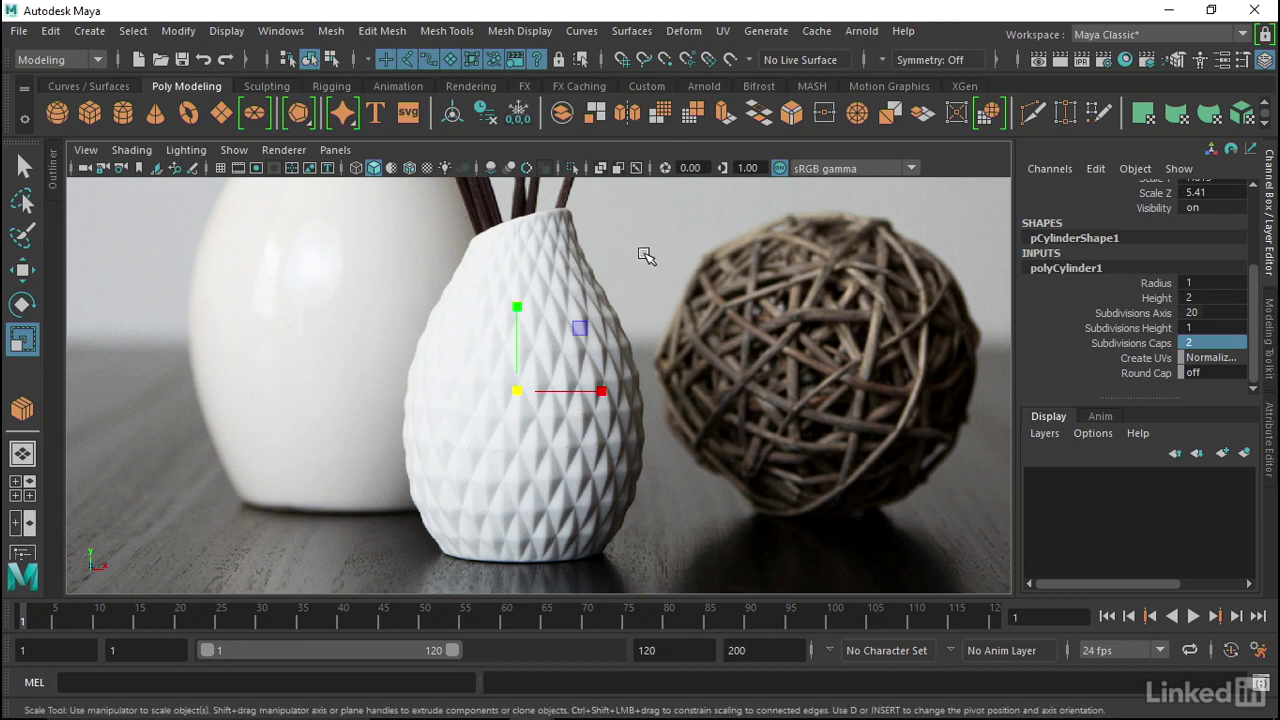
{"action": "key", "text": "space"}
{"action": "mouse_move", "coordinate": [634, 274]}
{"action": "left_mouse_down", "text": "alt"}
{"action": "mouse_move", "coordinate": [705, 360]}
{"action": "mouse_move", "coordinate": [689, 355]}
{"action": "left_mouse_up", "text": "alt"}
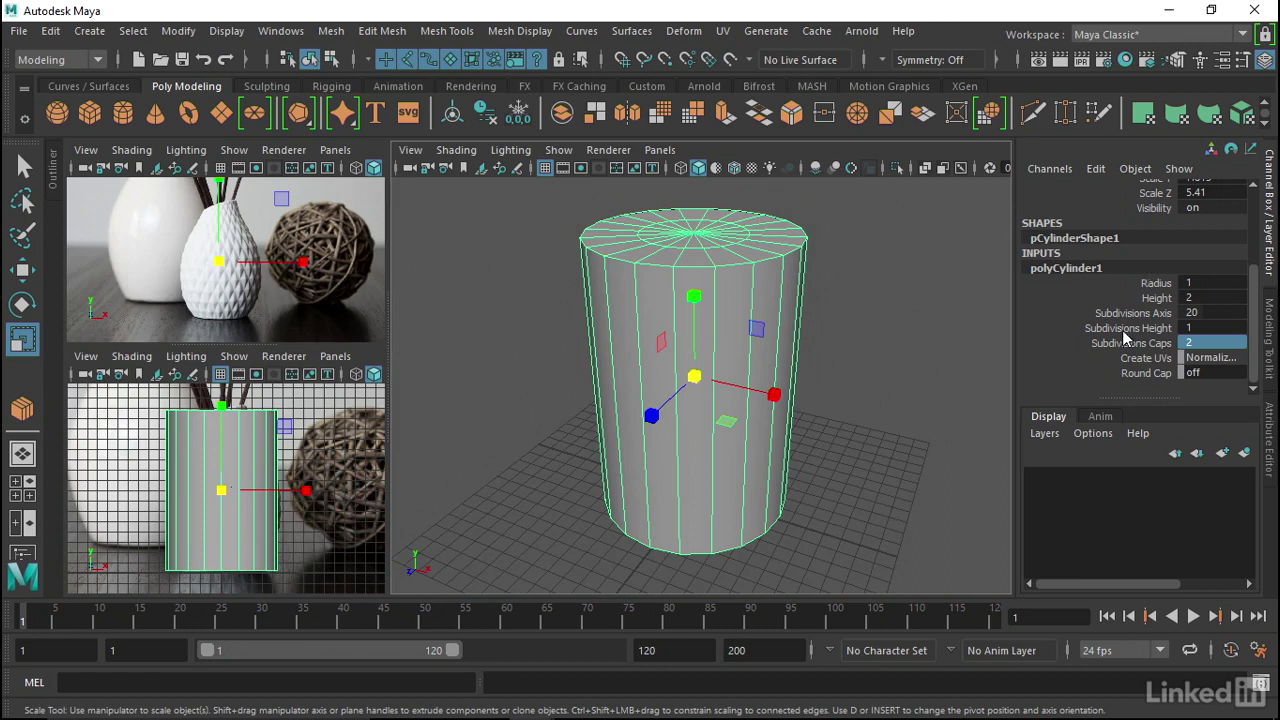
Set Subdivisions Height to 6 and orbit to inspect the new edge loops.
{"action": "left_click", "coordinate": [1190, 328]}
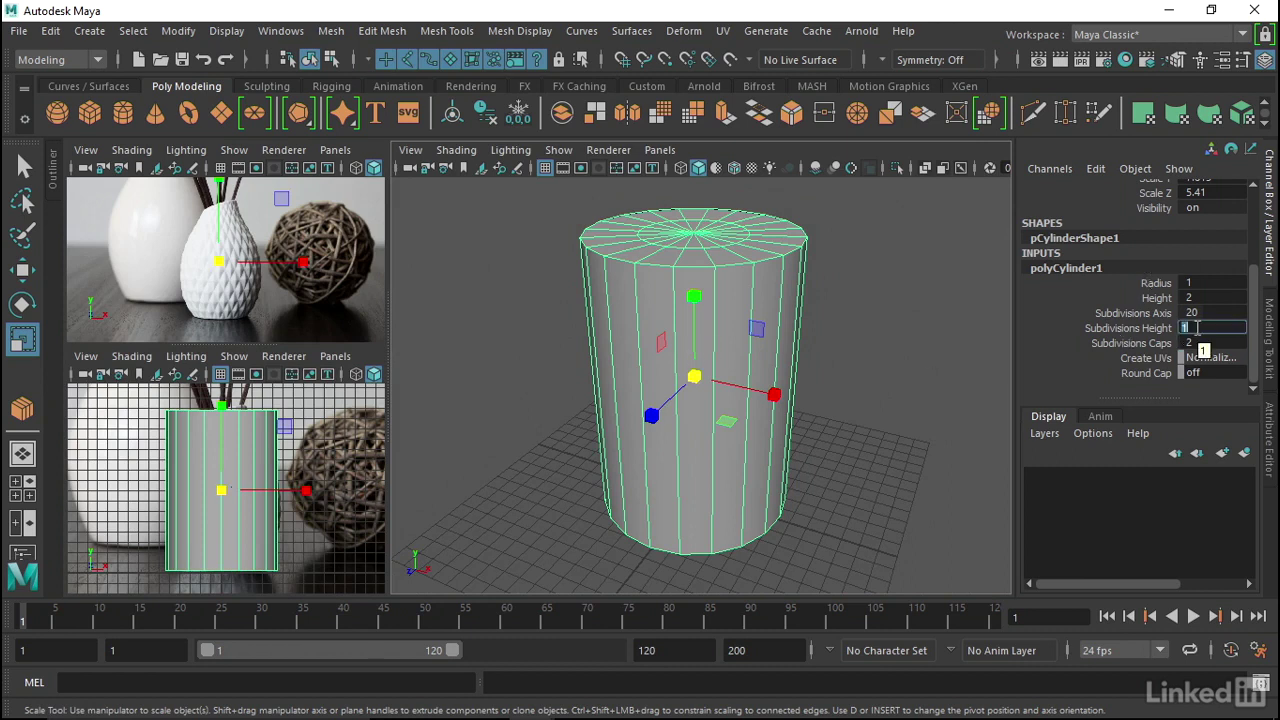
{"action": "type", "text": "6"}
{"action": "key", "text": "Return"}
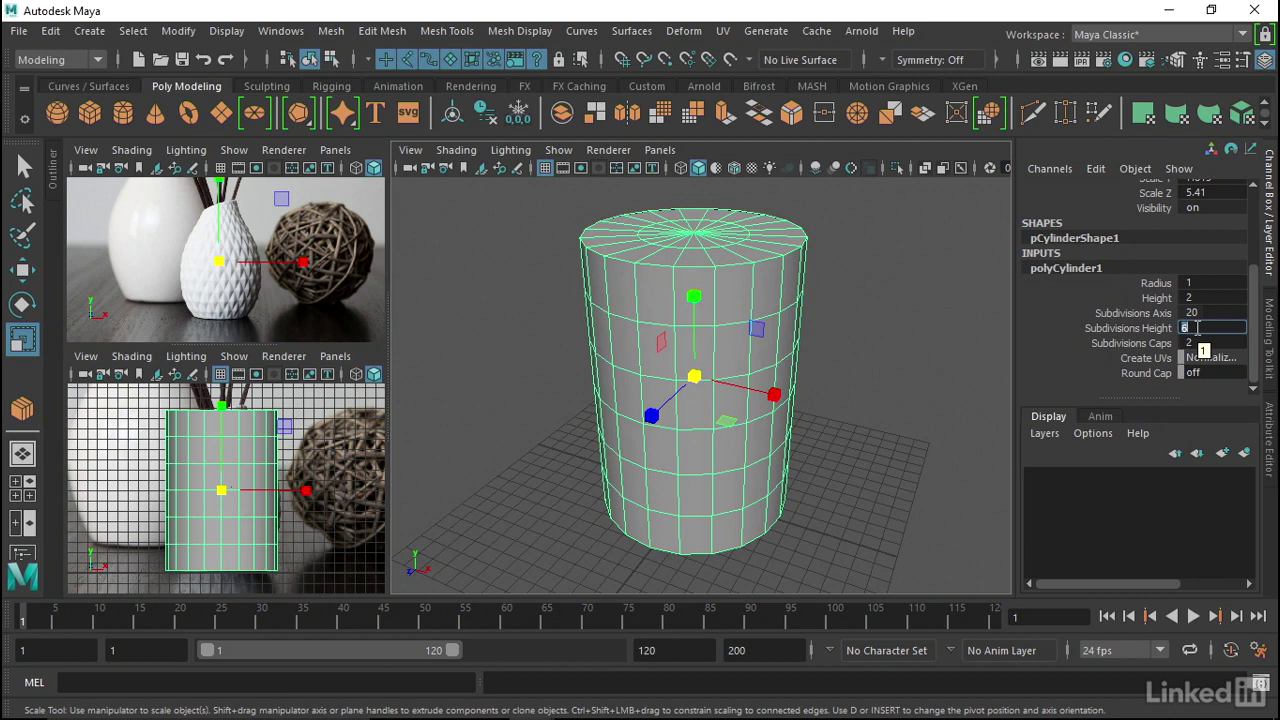
{"action": "left_click_drag", "start_coordinate": [686, 322], "coordinate": [705, 305], "text": "alt"}
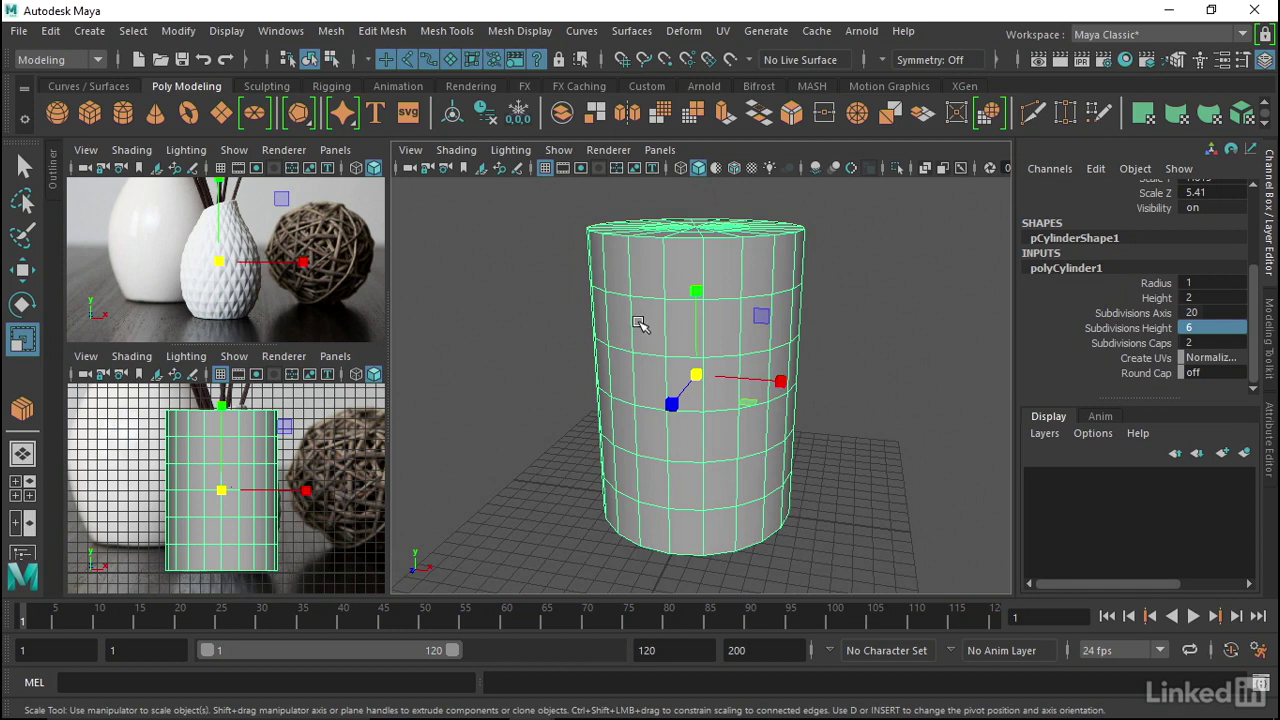
{"action": "left_click_drag", "start_coordinate": [646, 322], "coordinate": [657, 314], "text": "alt"}
Maximize the front view and marquee-select the cylinder's side faces.
{"action": "key", "text": "space"}
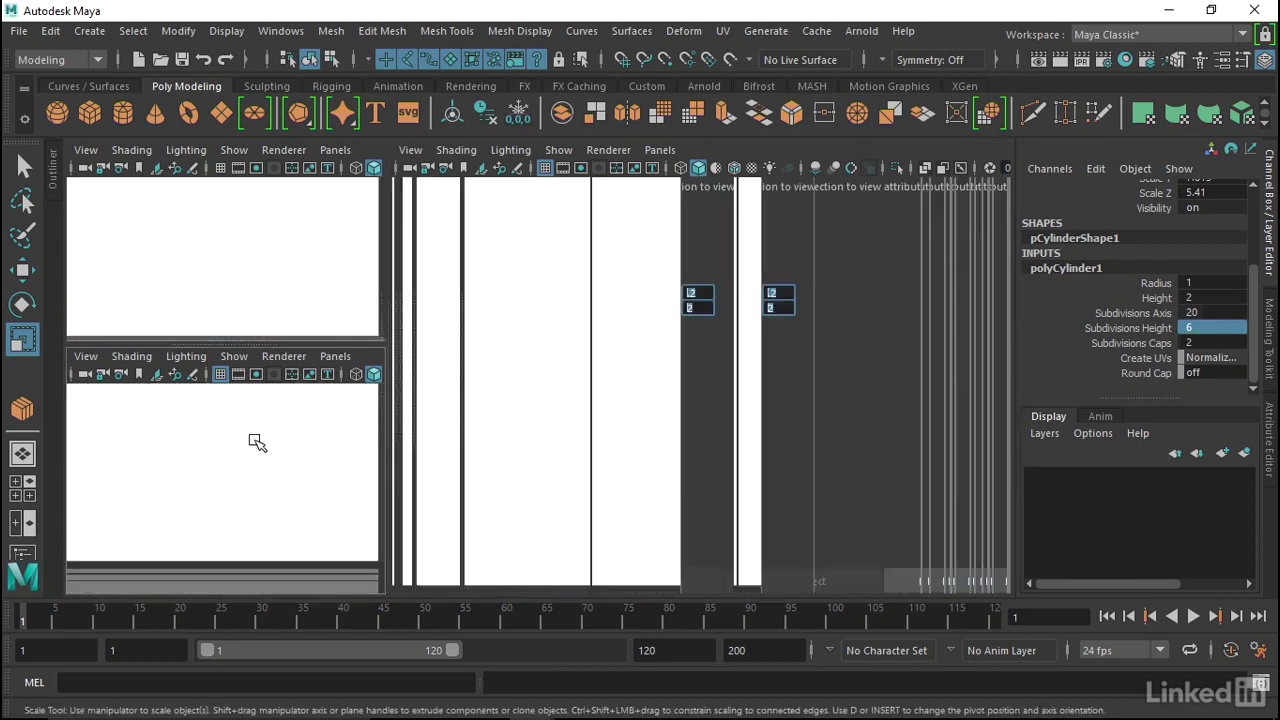
{"action": "scroll", "coordinate": [411, 286], "scroll_direction": "down", "scroll_amount": 1}
{"action": "scroll", "coordinate": [560, 267], "scroll_direction": "down", "scroll_amount": 1}
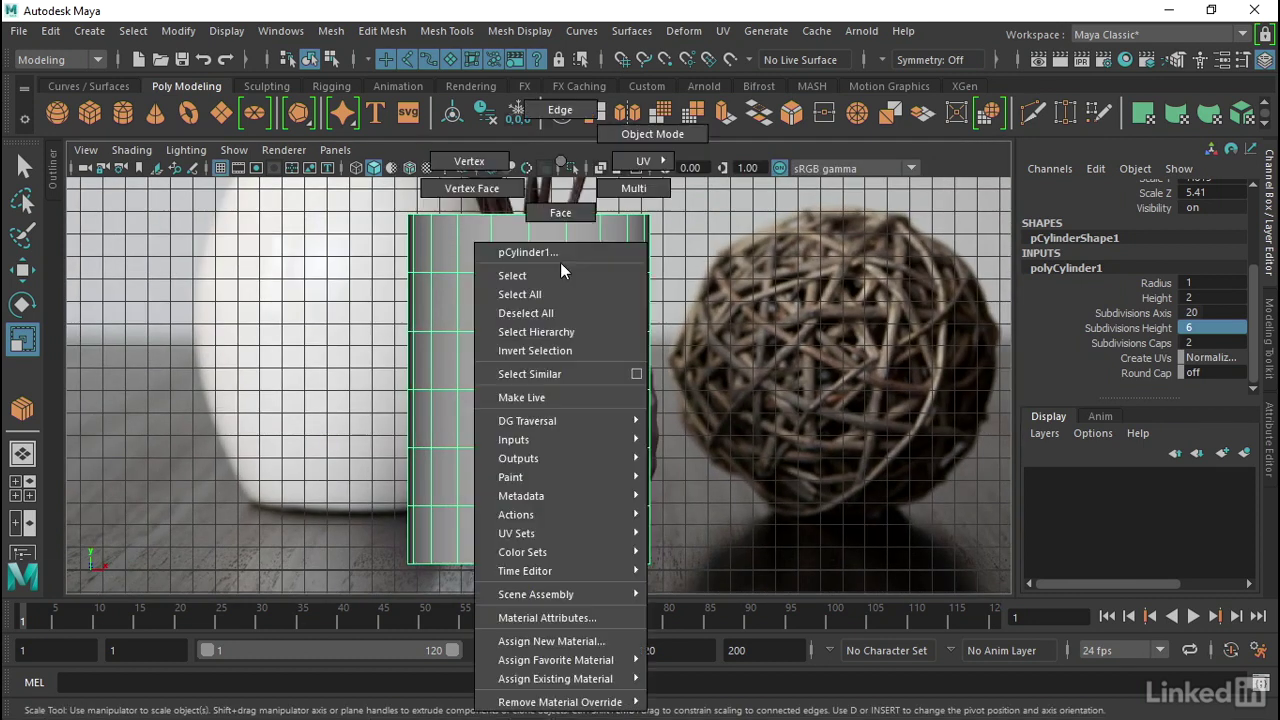
{"action": "right_click_drag", "start_coordinate": [560, 267], "coordinate": [560, 198]}
{"action": "left_click_drag", "start_coordinate": [362, 230], "coordinate": [694, 540]}
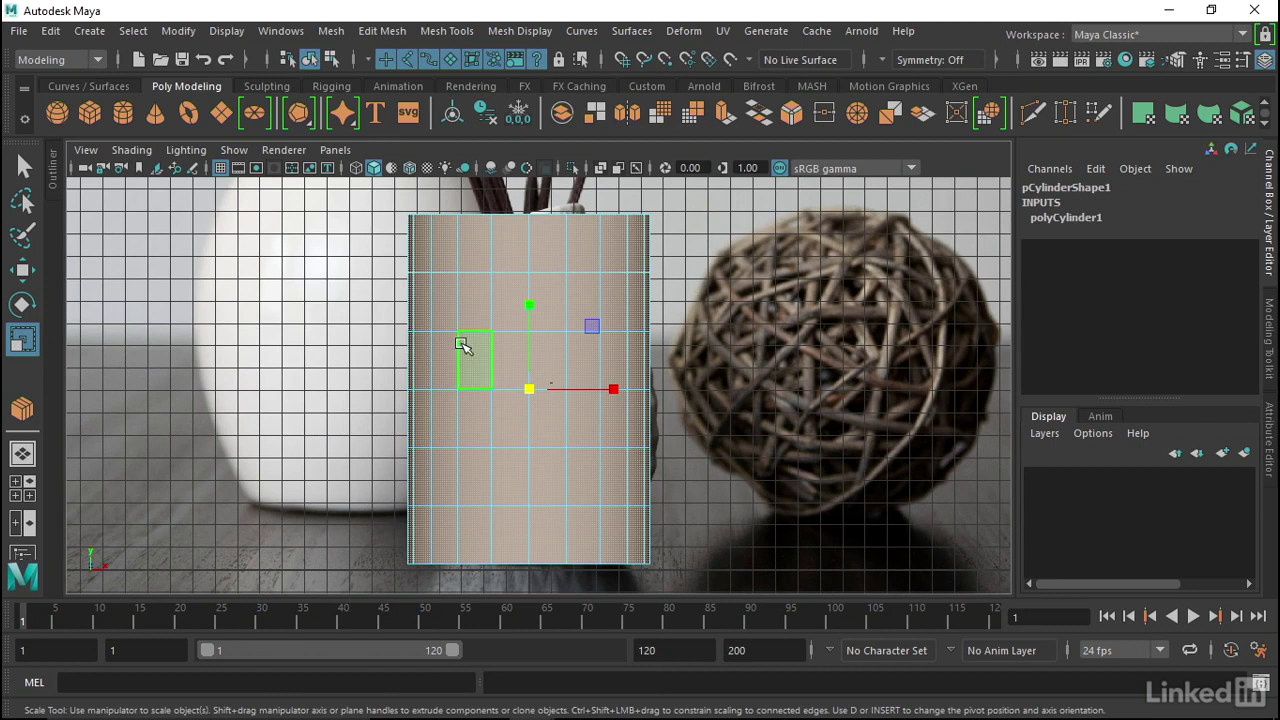
{"action": "key", "text": "space"}
{"action": "key", "text": "space"}
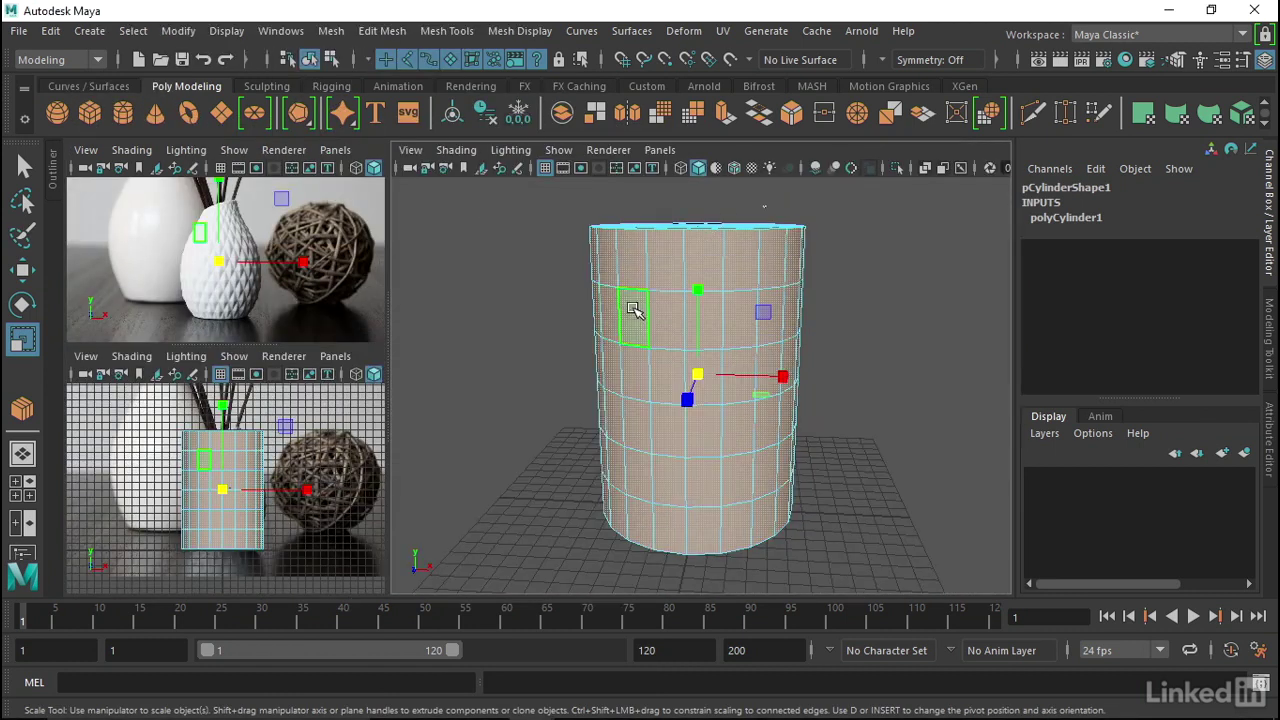
{"action": "left_click_drag", "start_coordinate": [633, 310], "coordinate": [623, 405], "text": "alt"}
{"action": "mouse_move", "coordinate": [700, 222]}
{"action": "left_mouse_down", "text": "alt"}
{"action": "mouse_move", "coordinate": [683, 171]}
{"action": "mouse_move", "coordinate": [655, 242]}
{"action": "left_mouse_up", "text": "alt"}
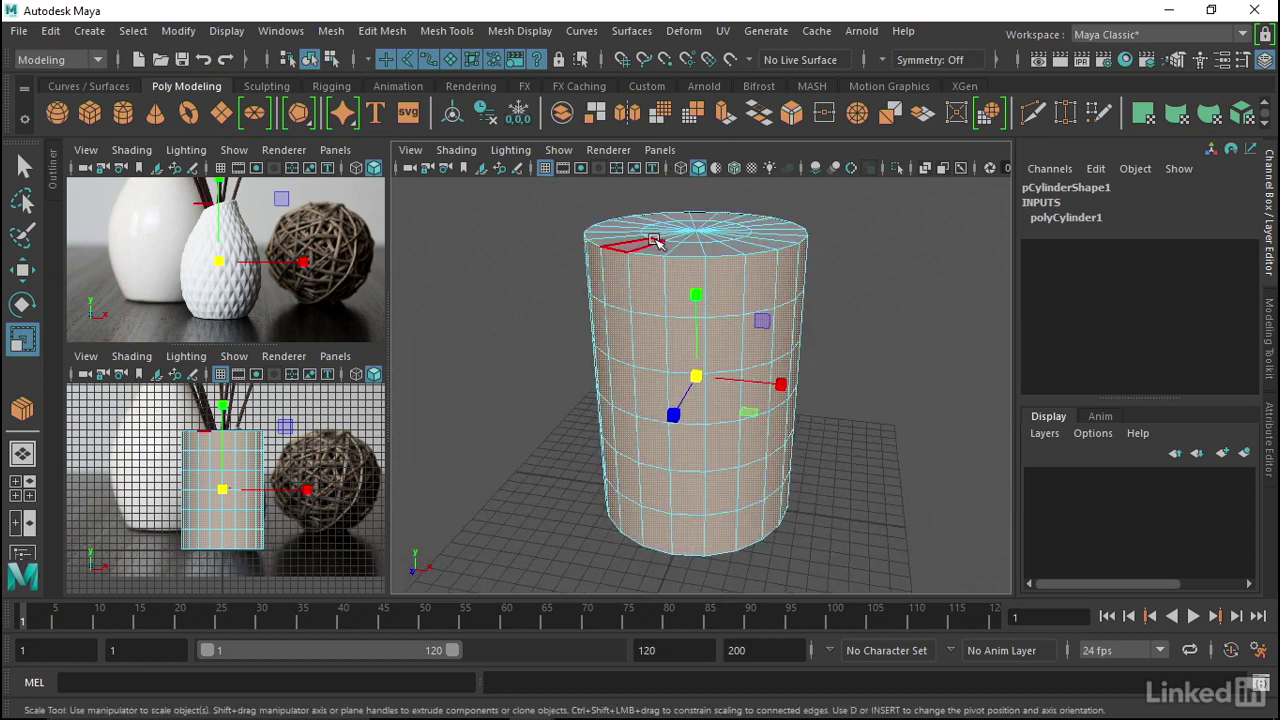
Poke the selected faces into triangles with Edit Mesh > Poke, then enter edge selection.
{"action": "left_click", "coordinate": [380, 34]}
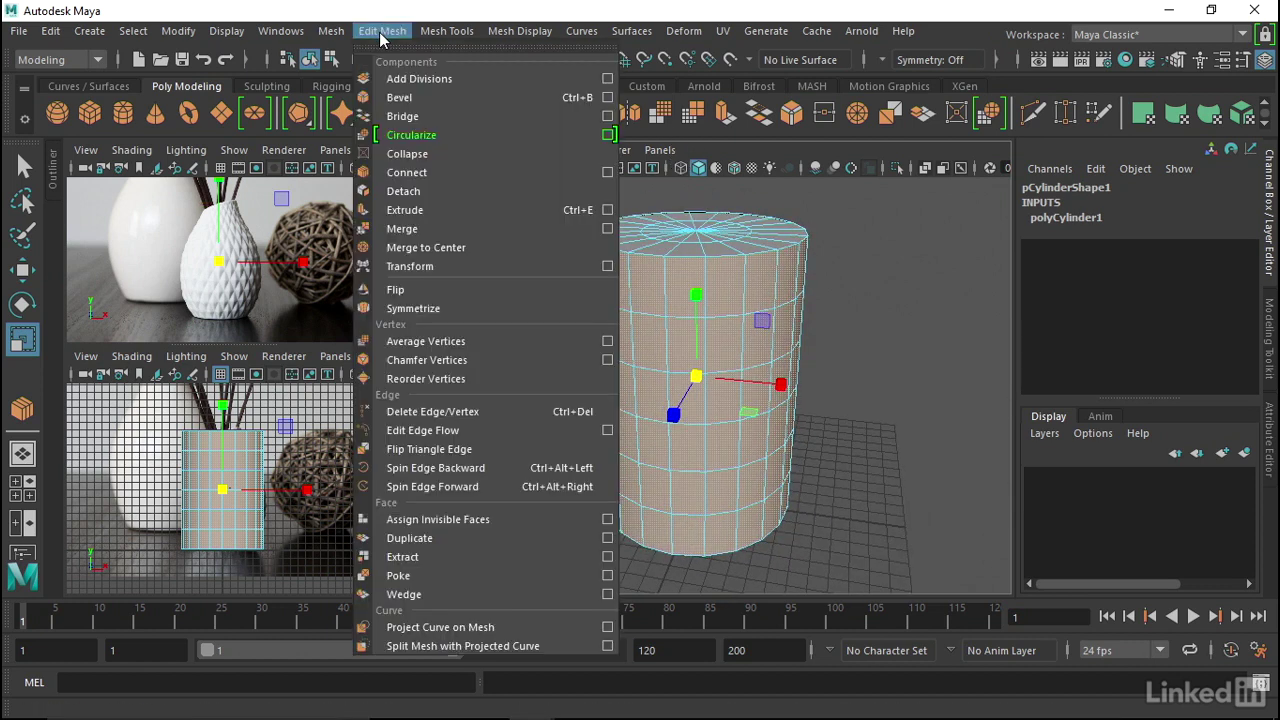
{"action": "left_click", "coordinate": [434, 574]}
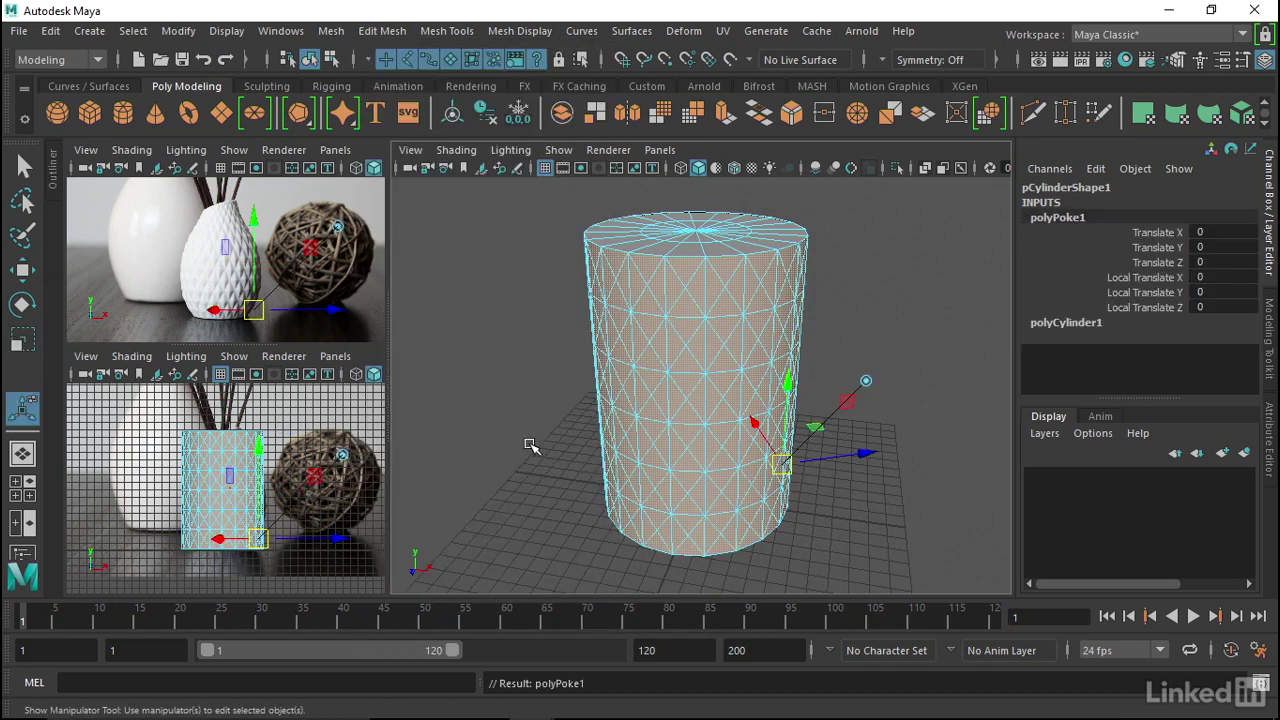
{"action": "left_click_drag", "start_coordinate": [626, 377], "coordinate": [661, 363], "text": "alt"}
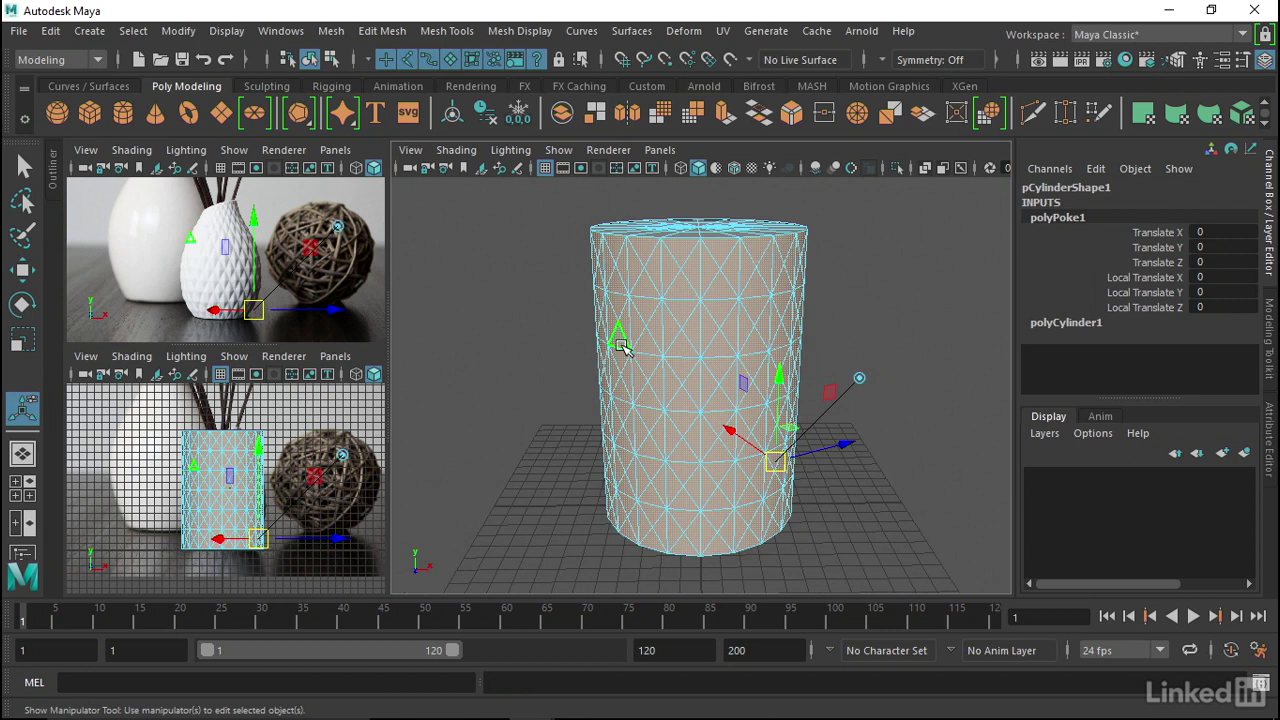
{"action": "mouse_move", "coordinate": [686, 335]}
{"action": "left_mouse_down", "text": "alt"}
{"action": "mouse_move", "coordinate": [663, 323]}
{"action": "mouse_move", "coordinate": [710, 335]}
{"action": "mouse_move", "coordinate": [689, 331]}
{"action": "left_mouse_up", "text": "alt"}
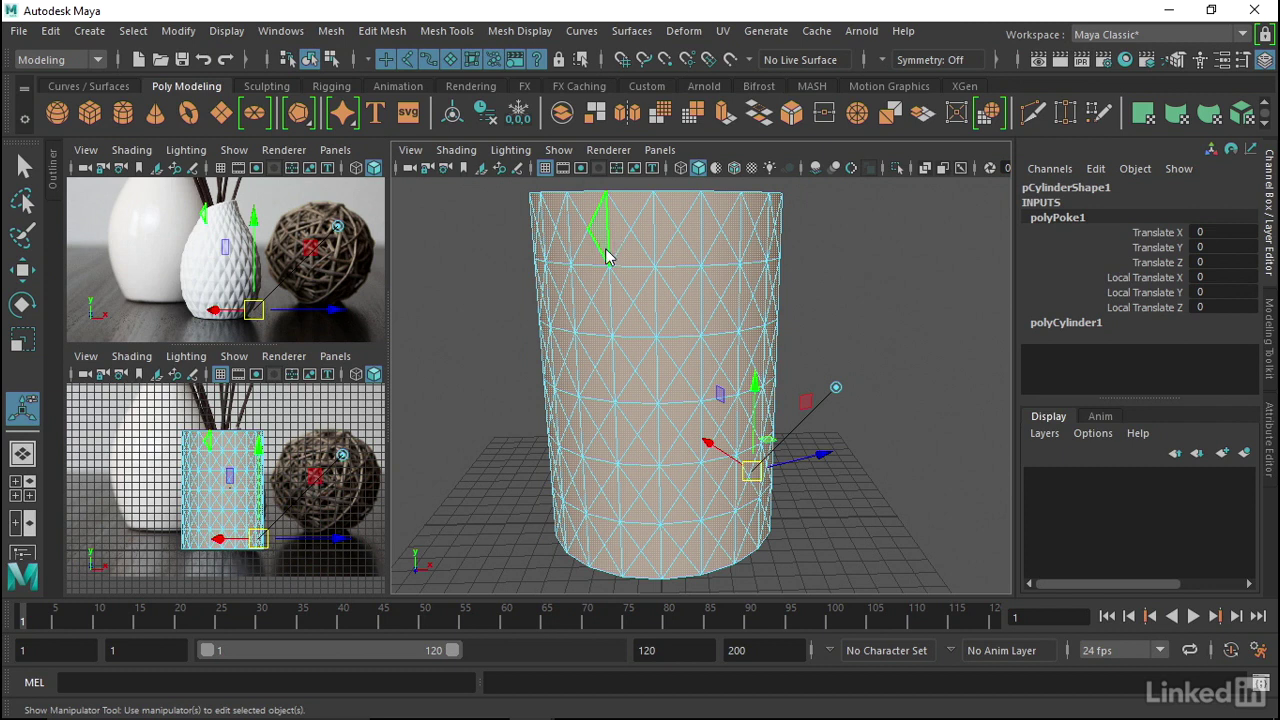
{"action": "right_click_drag", "start_coordinate": [605, 250], "coordinate": [606, 110]}
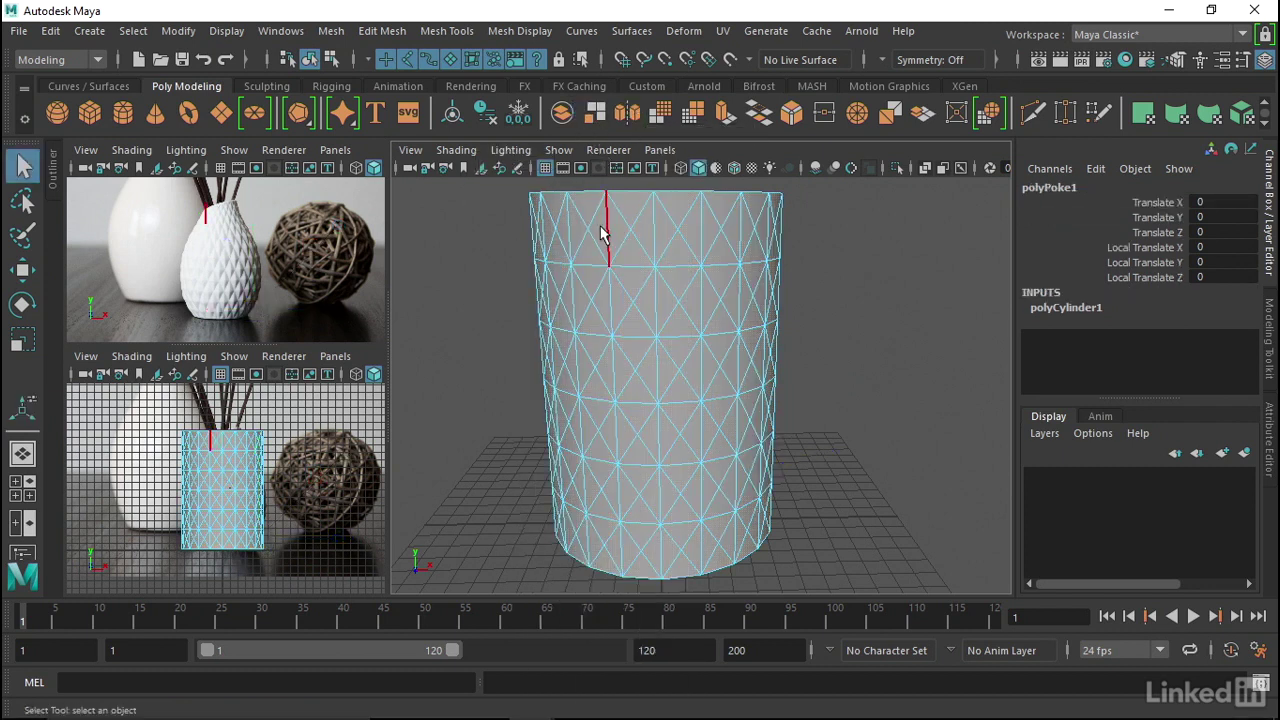
Grow one vertical edge into a full top-to-bottom line with Select > Contiguous Edges.
{"action": "left_click", "coordinate": [607, 237]}
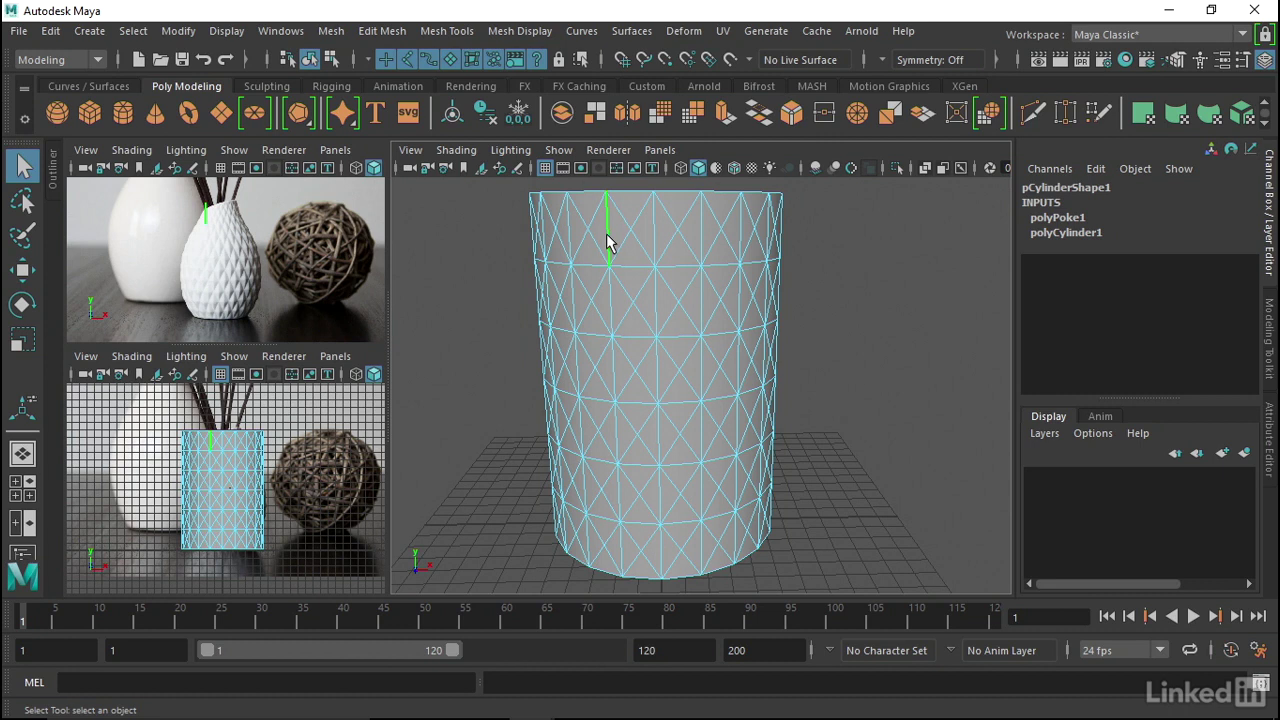
{"action": "left_click", "coordinate": [133, 31]}
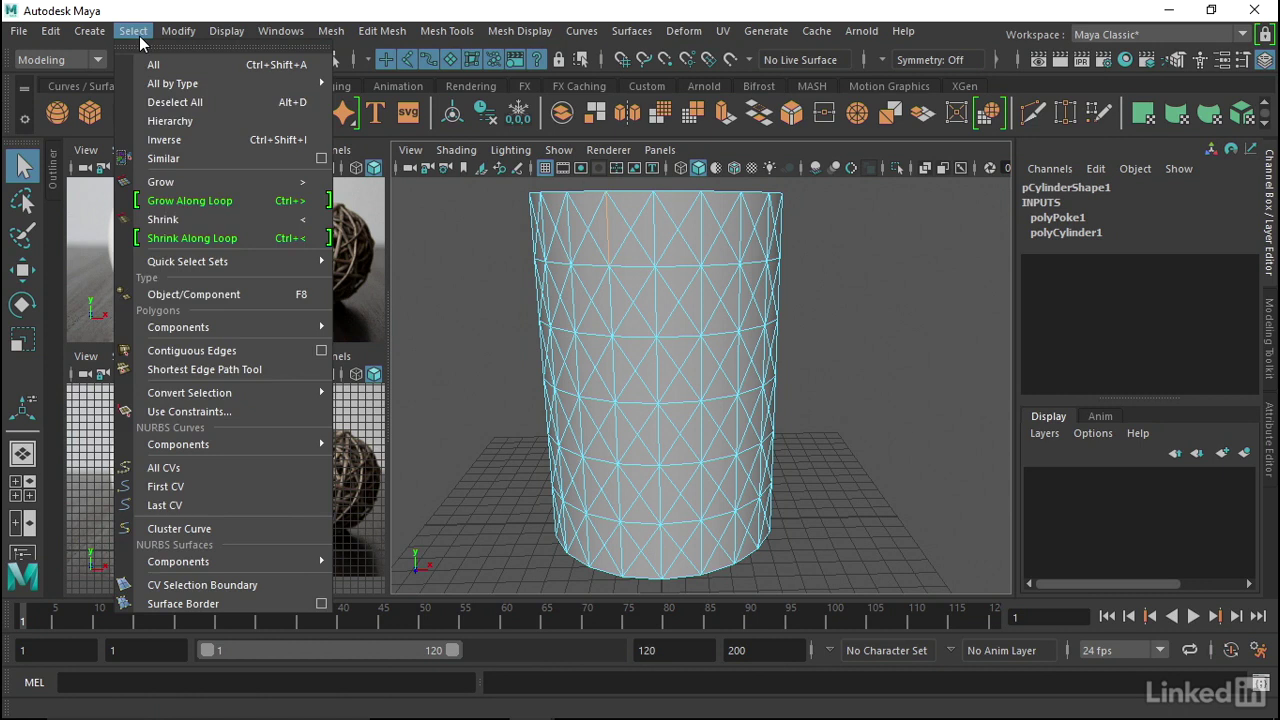
{"action": "left_click", "coordinate": [200, 352]}
{"action": "mouse_move", "coordinate": [686, 334]}
{"action": "left_mouse_down", "text": "alt"}
{"action": "mouse_move", "coordinate": [615, 338]}
{"action": "mouse_move", "coordinate": [608, 274]}
{"action": "left_mouse_up", "text": "alt"}
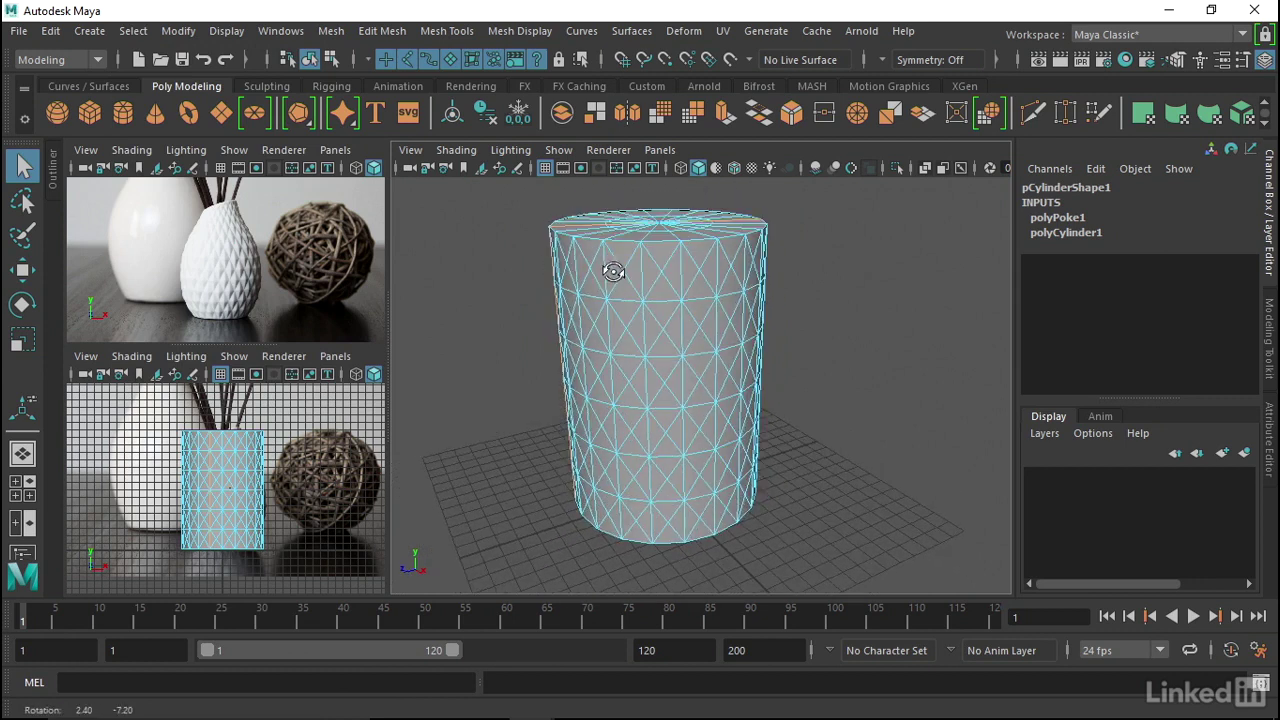
{"action": "mouse_move", "coordinate": [720, 549]}
{"action": "left_mouse_down", "text": "alt"}
{"action": "mouse_move", "coordinate": [708, 325]}
{"action": "mouse_move", "coordinate": [710, 393]}
{"action": "left_mouse_up", "text": "alt"}
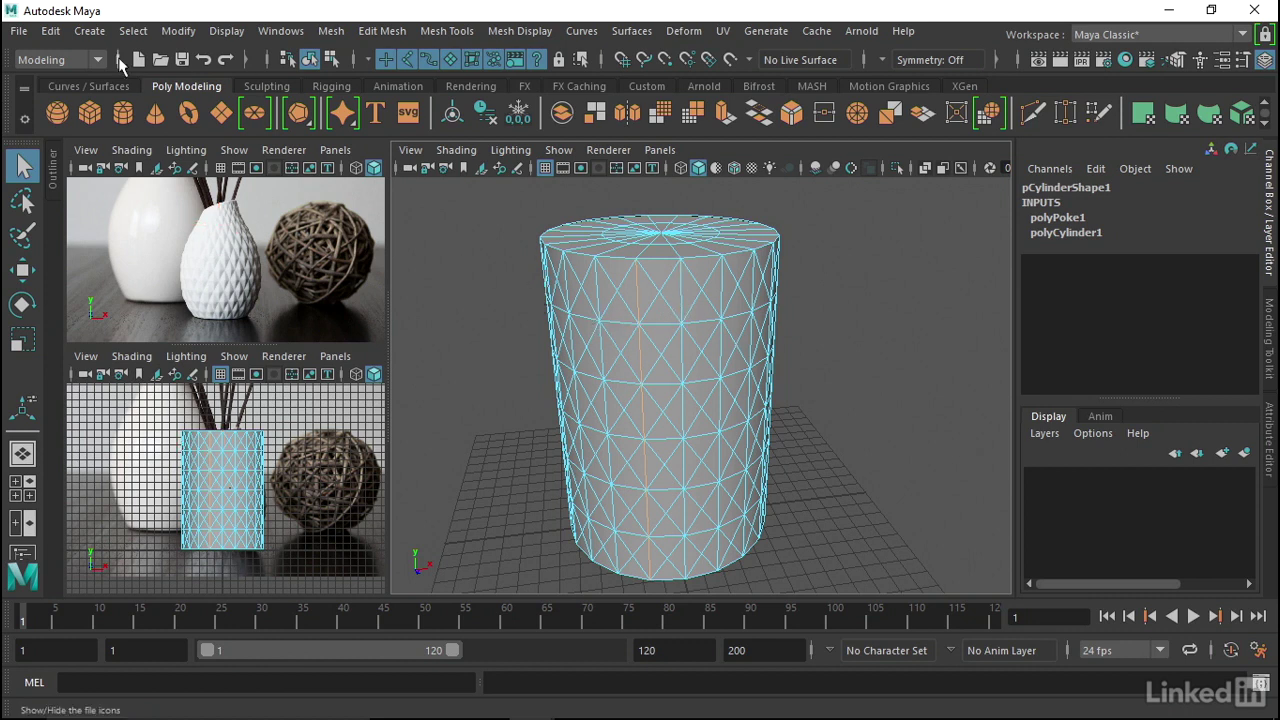
{"action": "left_click", "coordinate": [135, 32]}
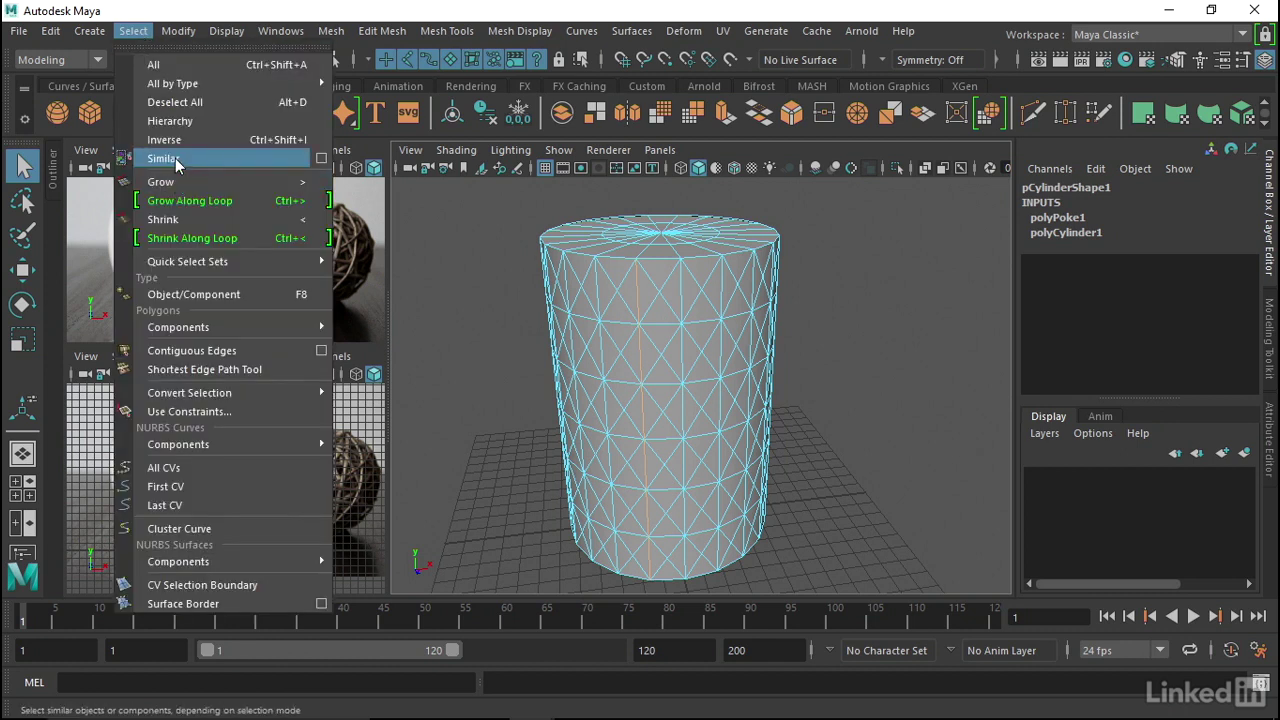
Reset the Select Similar options and apply them to select every vertical edge.
{"action": "left_click", "coordinate": [321, 165]}
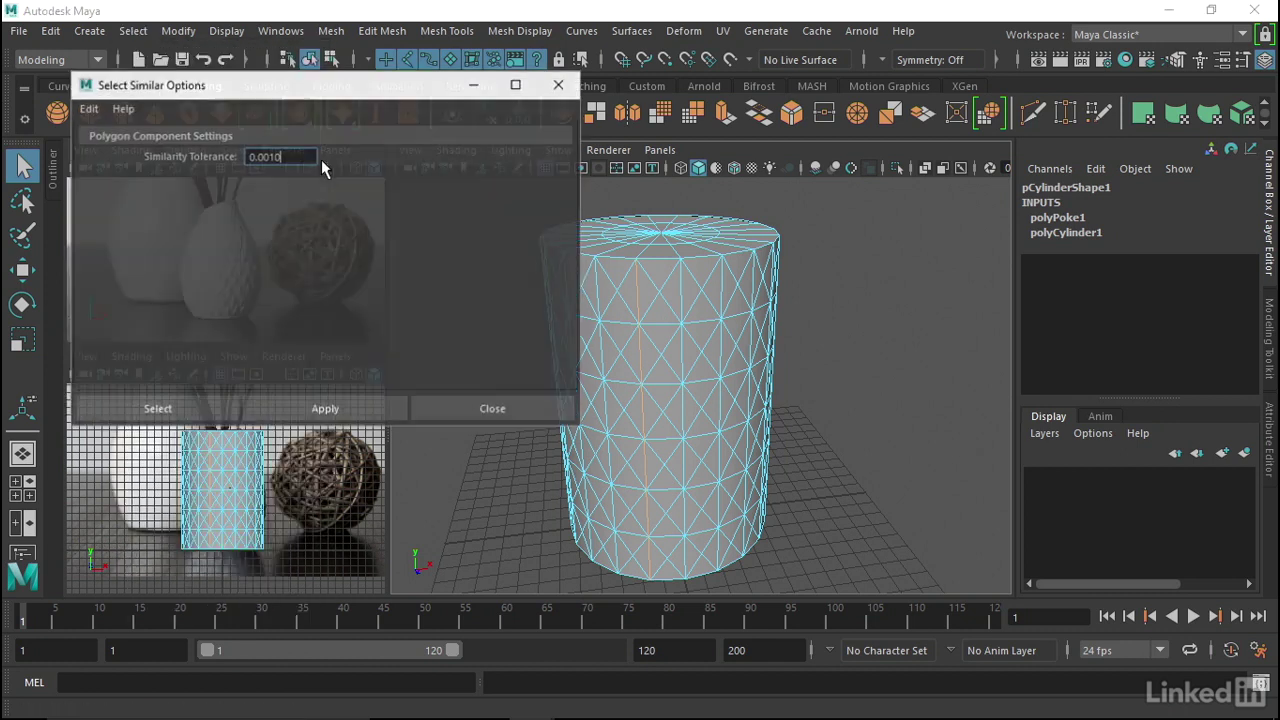
{"action": "left_click_drag", "start_coordinate": [289, 87], "coordinate": [234, 73]}
{"action": "left_click", "coordinate": [34, 92]}
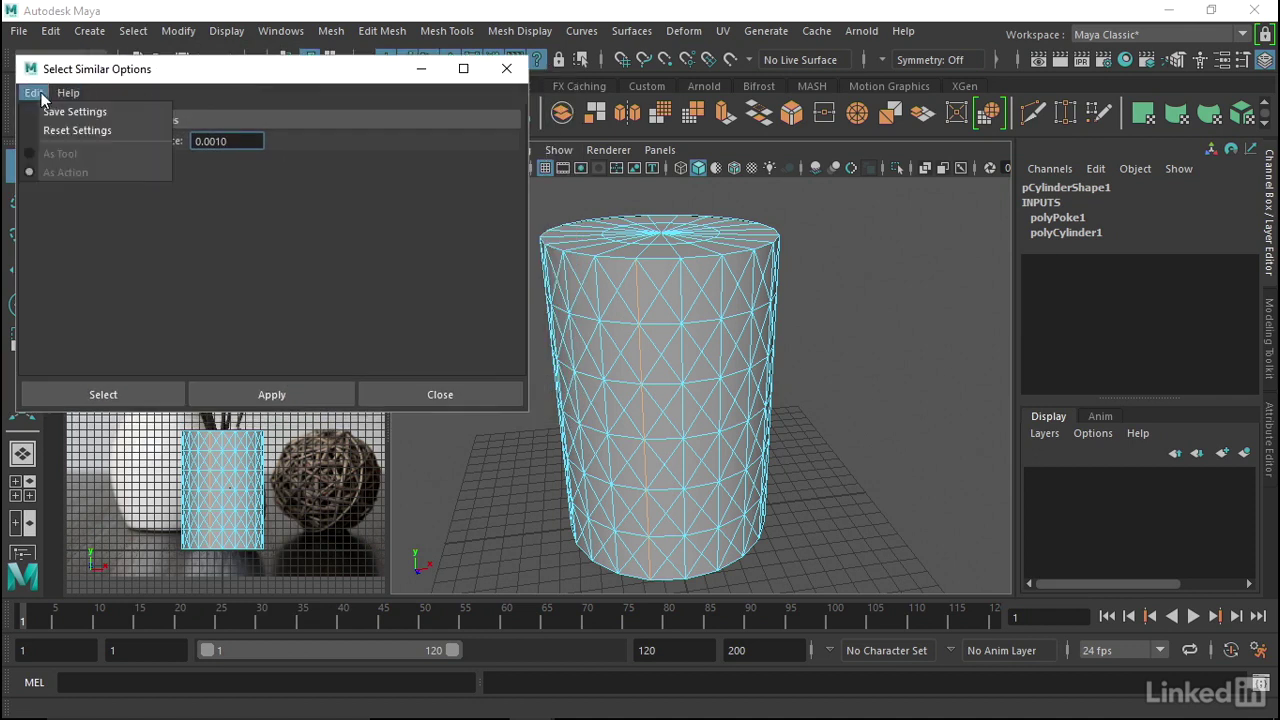
{"action": "left_click", "coordinate": [75, 128]}
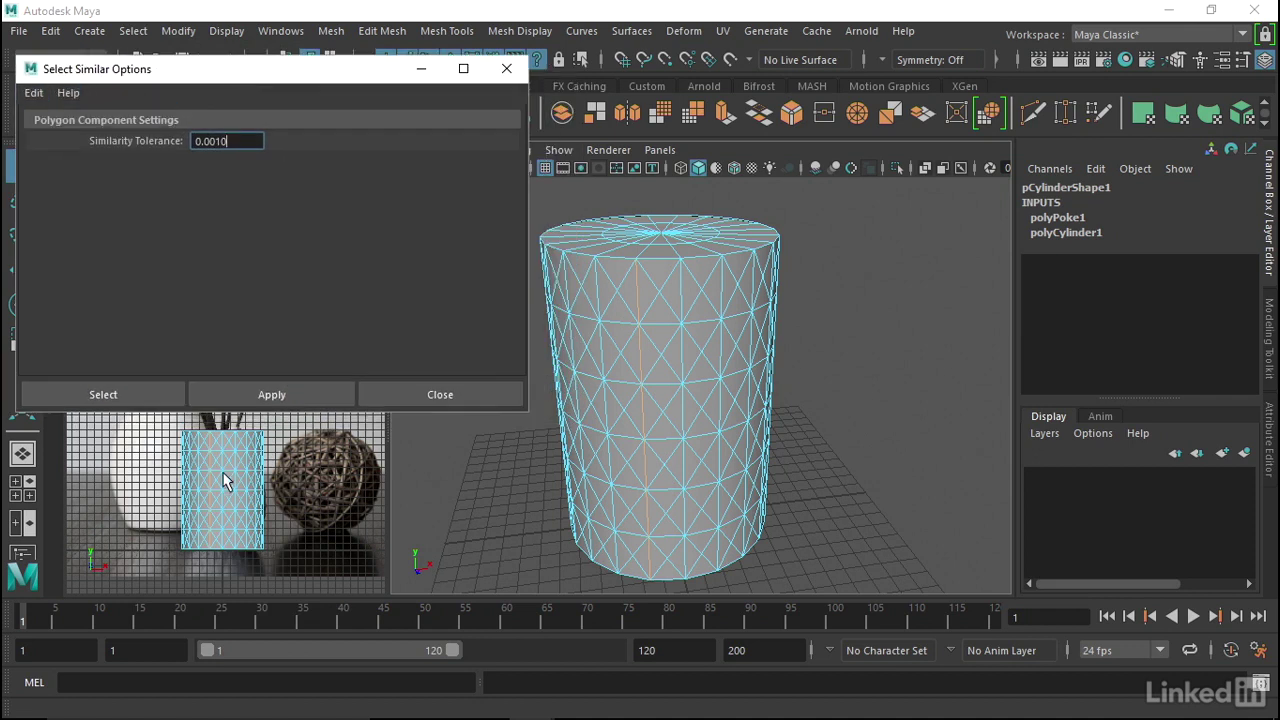
{"action": "left_click", "coordinate": [259, 394]}
{"action": "mouse_move", "coordinate": [582, 332]}
{"action": "left_mouse_down", "text": "alt"}
{"action": "mouse_move", "coordinate": [666, 286]}
{"action": "mouse_move", "coordinate": [637, 320]}
{"action": "mouse_move", "coordinate": [849, 303]}
{"action": "mouse_move", "coordinate": [842, 280]}
{"action": "mouse_move", "coordinate": [686, 286]}
{"action": "mouse_move", "coordinate": [680, 300]}
{"action": "left_mouse_up", "text": "alt"}
{"action": "left_click", "coordinate": [675, 292]}
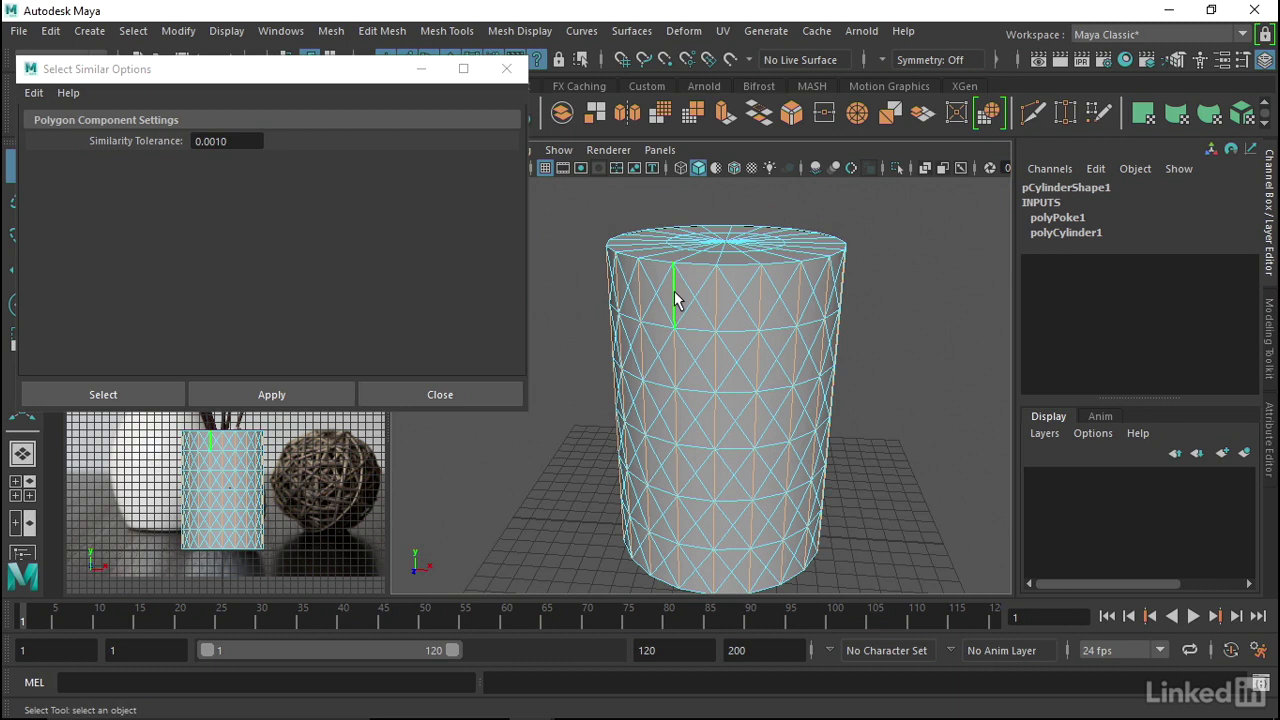
{"action": "left_click", "coordinate": [617, 279]}
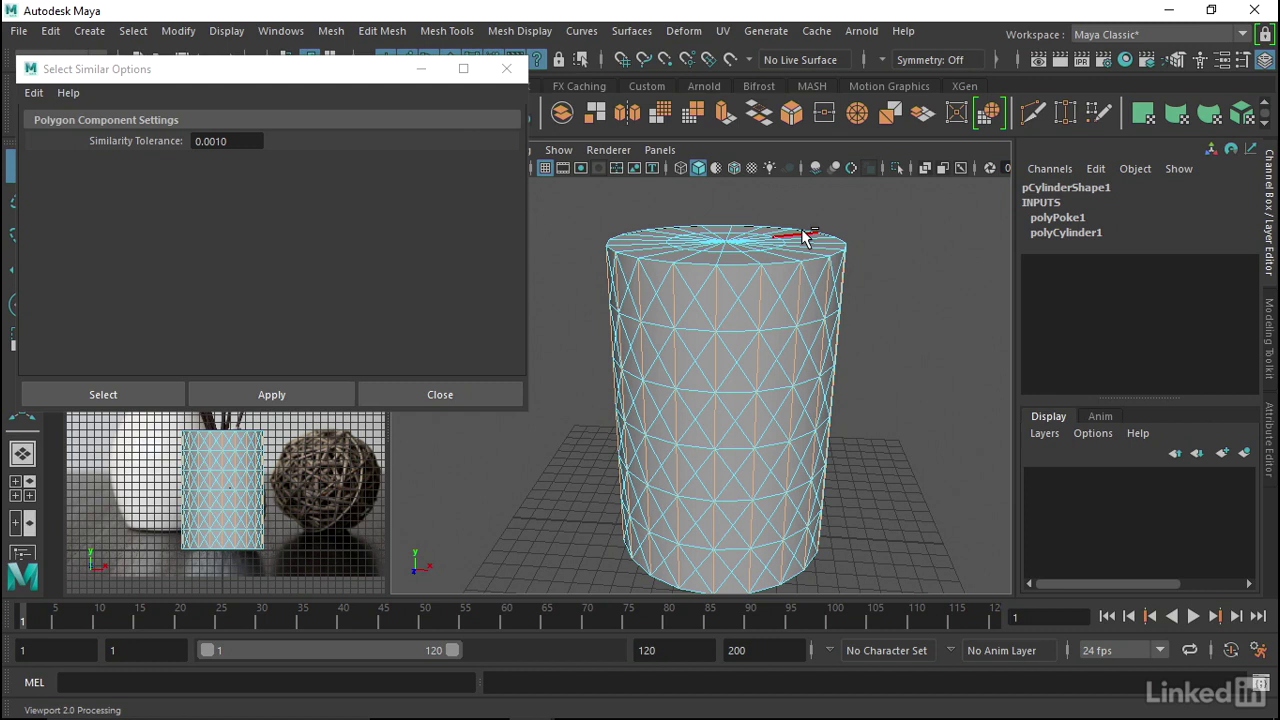
Delete the vertical edges, shift-select three horizontal edges, and close the similarity window.
{"action": "key", "text": "Delete"}
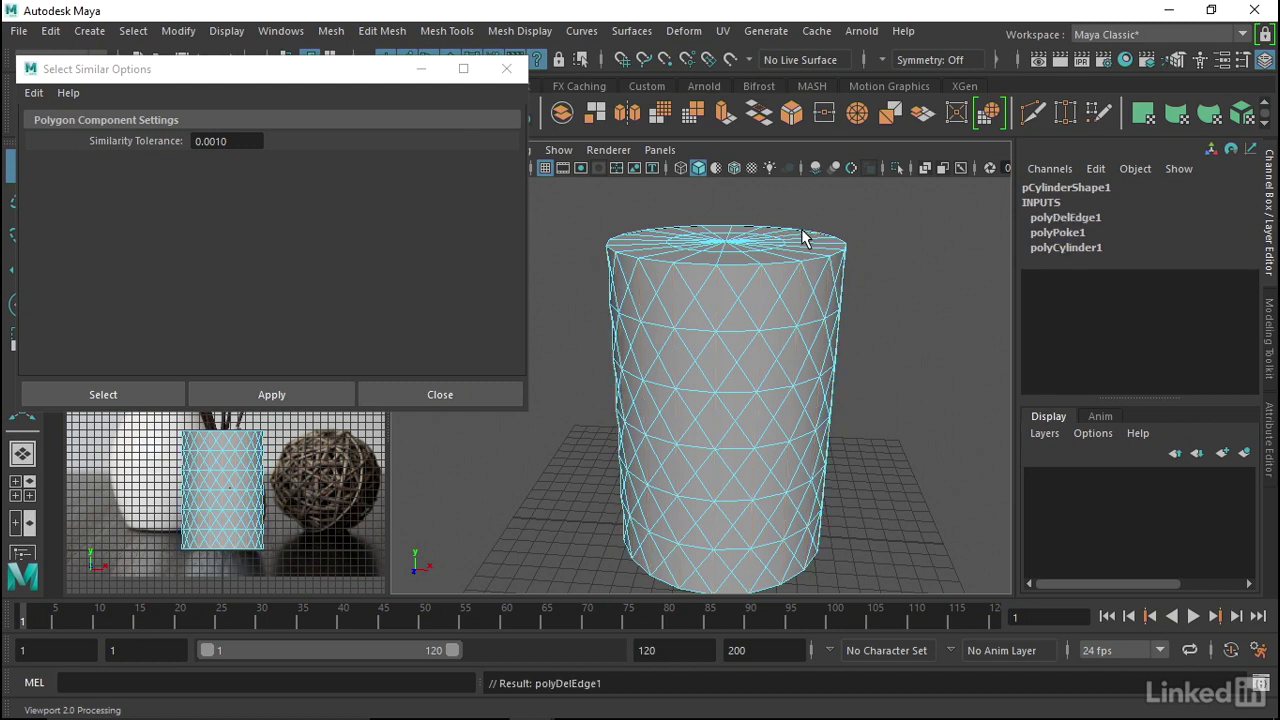
{"action": "left_click", "coordinate": [743, 333]}
{"action": "left_click", "coordinate": [745, 391], "text": "shift"}
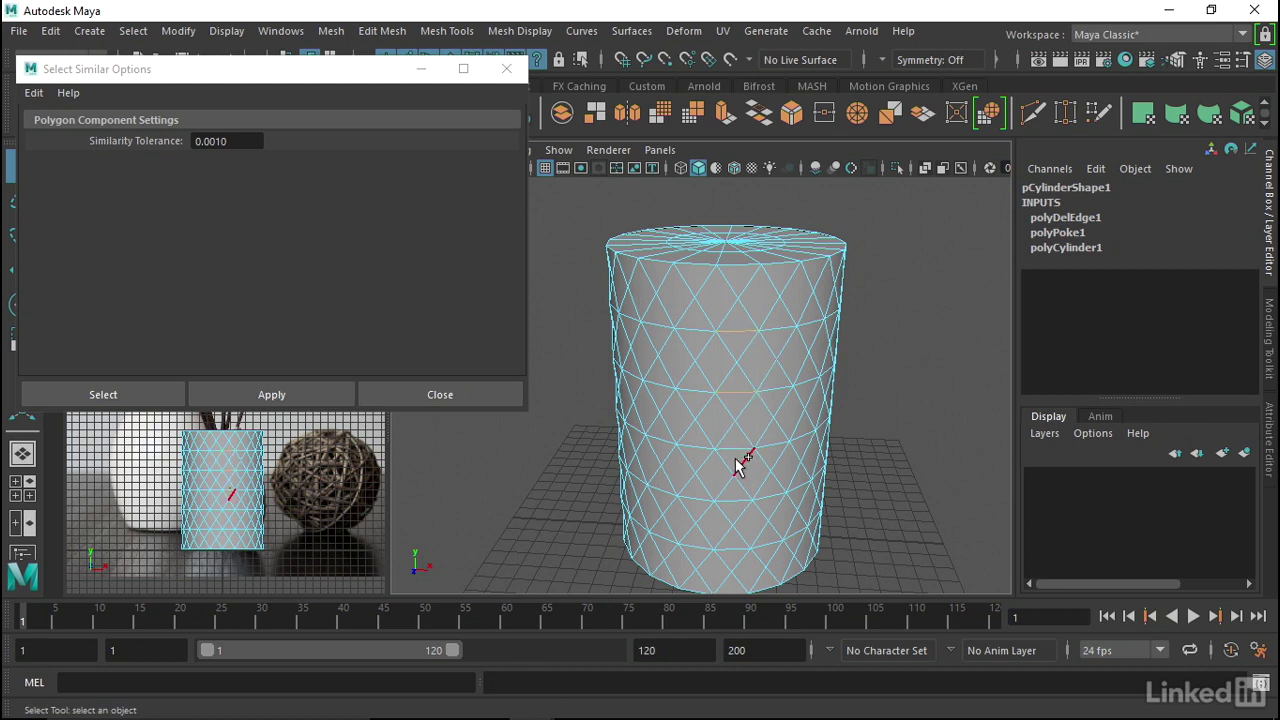
{"action": "mouse_move", "coordinate": [742, 538]}
{"action": "left_mouse_down", "text": "alt"}
{"action": "mouse_move", "coordinate": [774, 412]}
{"action": "mouse_move", "coordinate": [757, 371]}
{"action": "left_mouse_up", "text": "alt"}
{"action": "left_click", "coordinate": [725, 503], "text": "shift"}
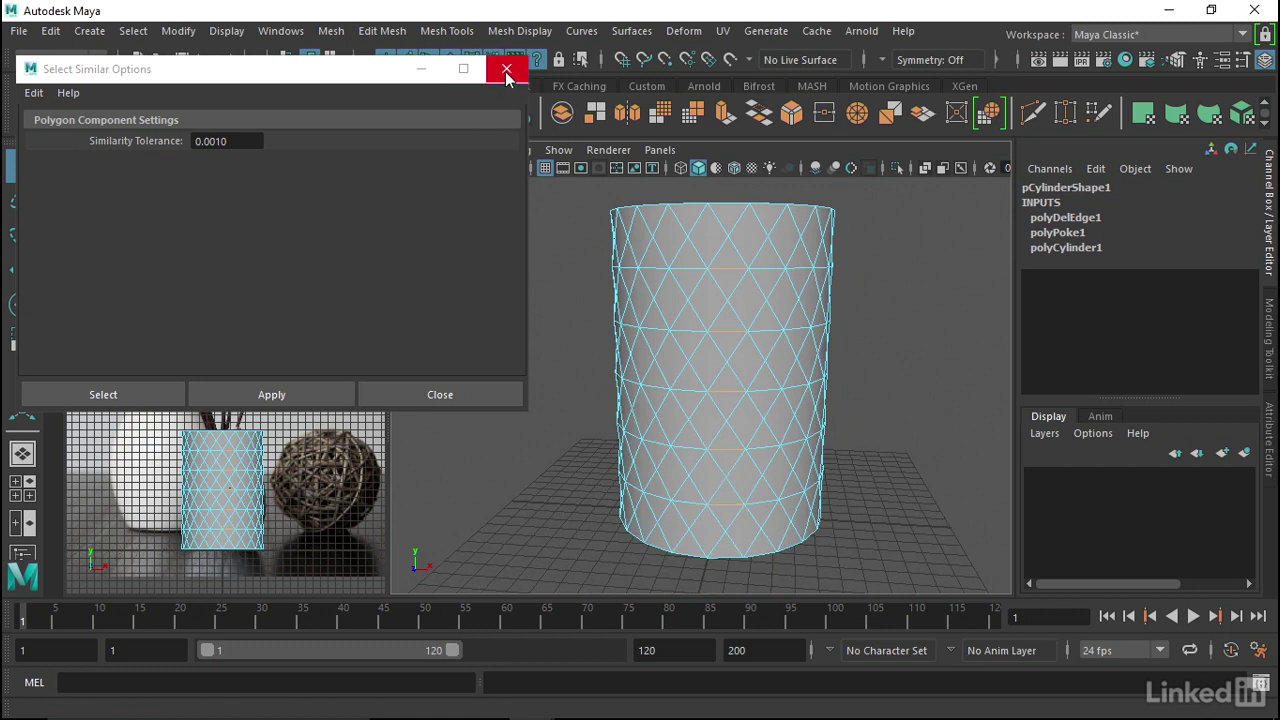
{"action": "left_click", "coordinate": [506, 69]}
{"action": "left_click", "coordinate": [135, 31]}
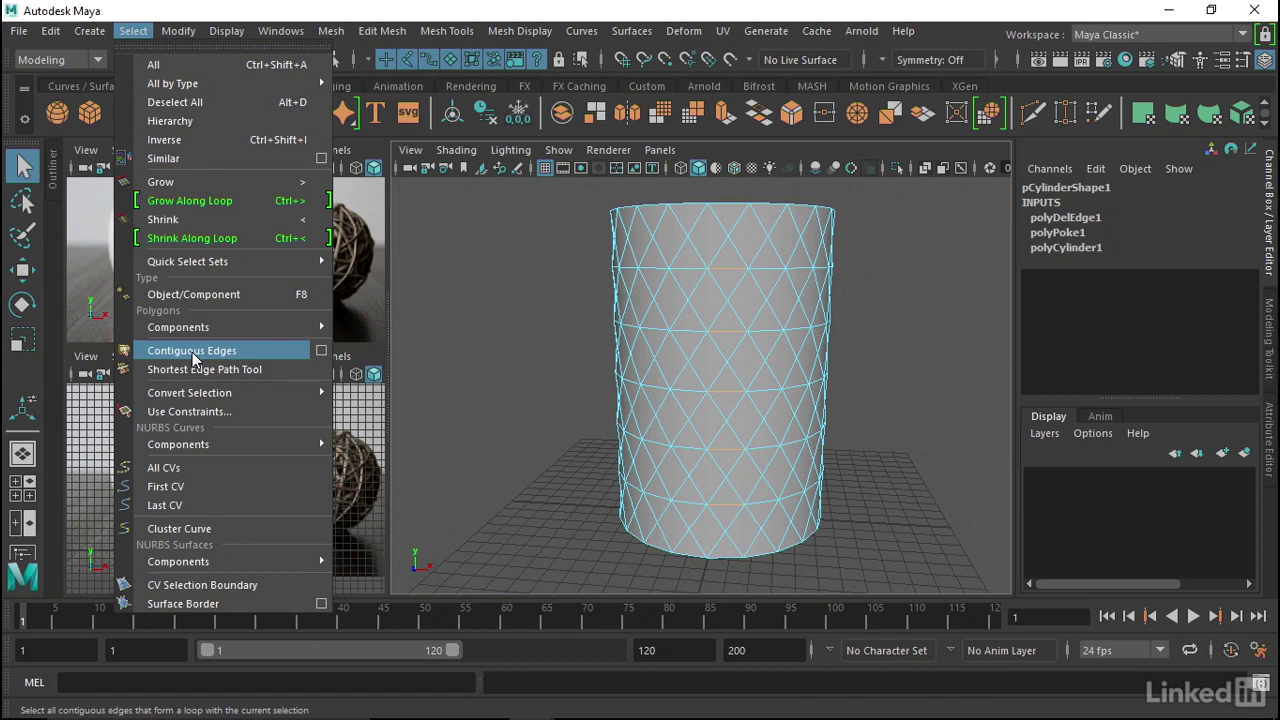
Grow the horizontal edges into full rings, delete them, and switch to the front camera.
{"action": "left_click", "coordinate": [193, 358]}
{"action": "left_click_drag", "start_coordinate": [652, 316], "coordinate": [657, 309], "text": "alt"}
{"action": "right_click_drag", "start_coordinate": [657, 309], "coordinate": [586, 318], "text": "alt"}
{"action": "left_click_drag", "start_coordinate": [586, 318], "coordinate": [675, 325], "text": "alt"}
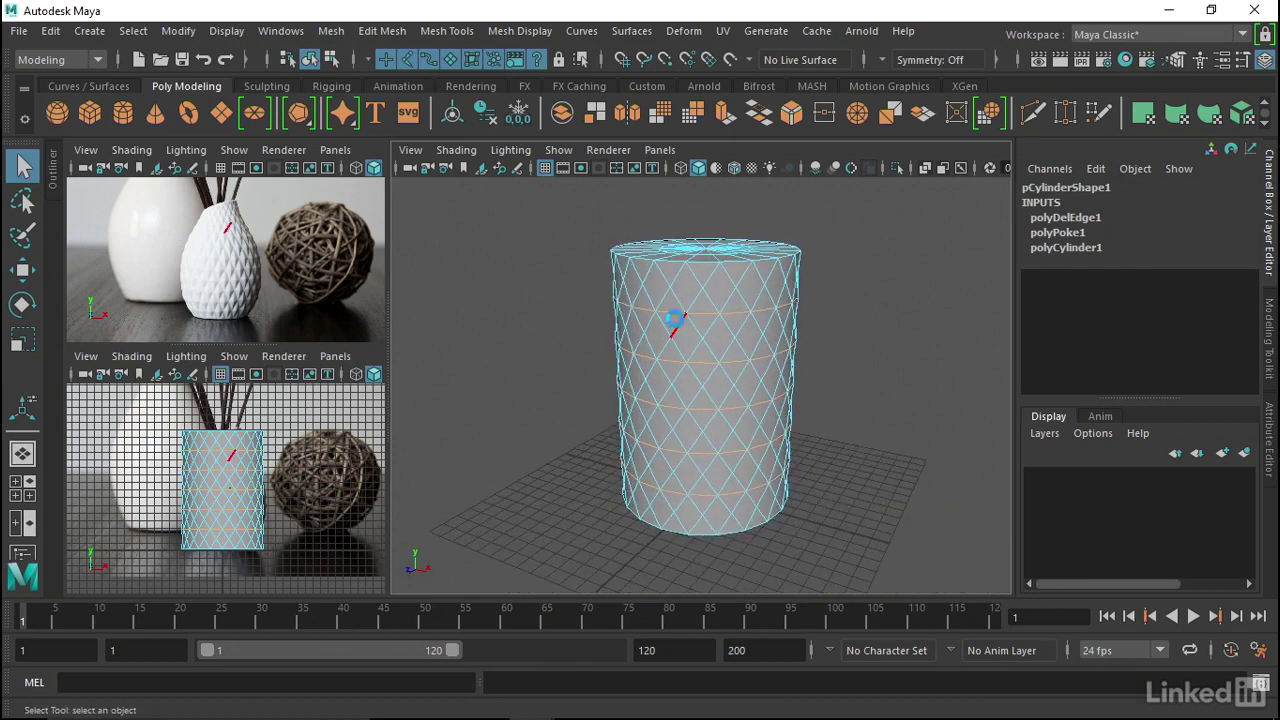
{"action": "key", "text": "Delete"}
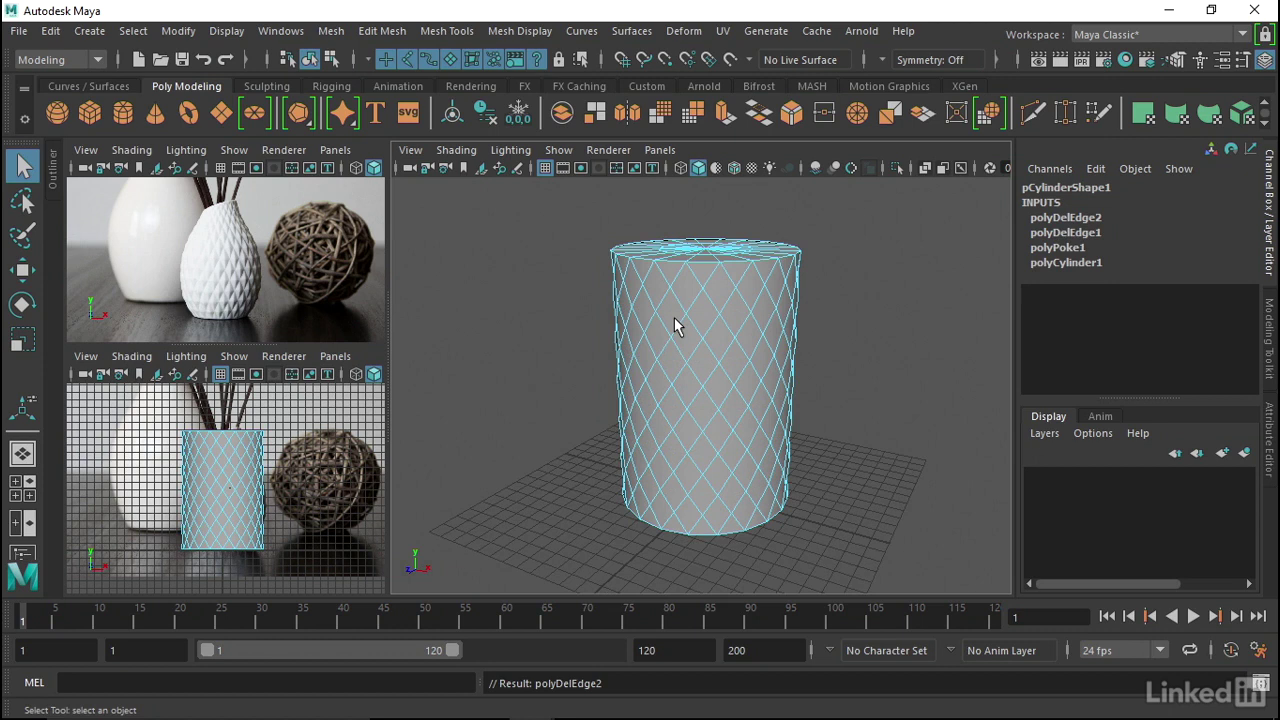
{"action": "mouse_move", "coordinate": [675, 325]}
{"action": "left_mouse_down", "text": "alt"}
{"action": "mouse_move", "coordinate": [717, 311]}
{"action": "mouse_move", "coordinate": [663, 320]}
{"action": "mouse_move", "coordinate": [740, 334]}
{"action": "left_mouse_up", "text": "alt"}
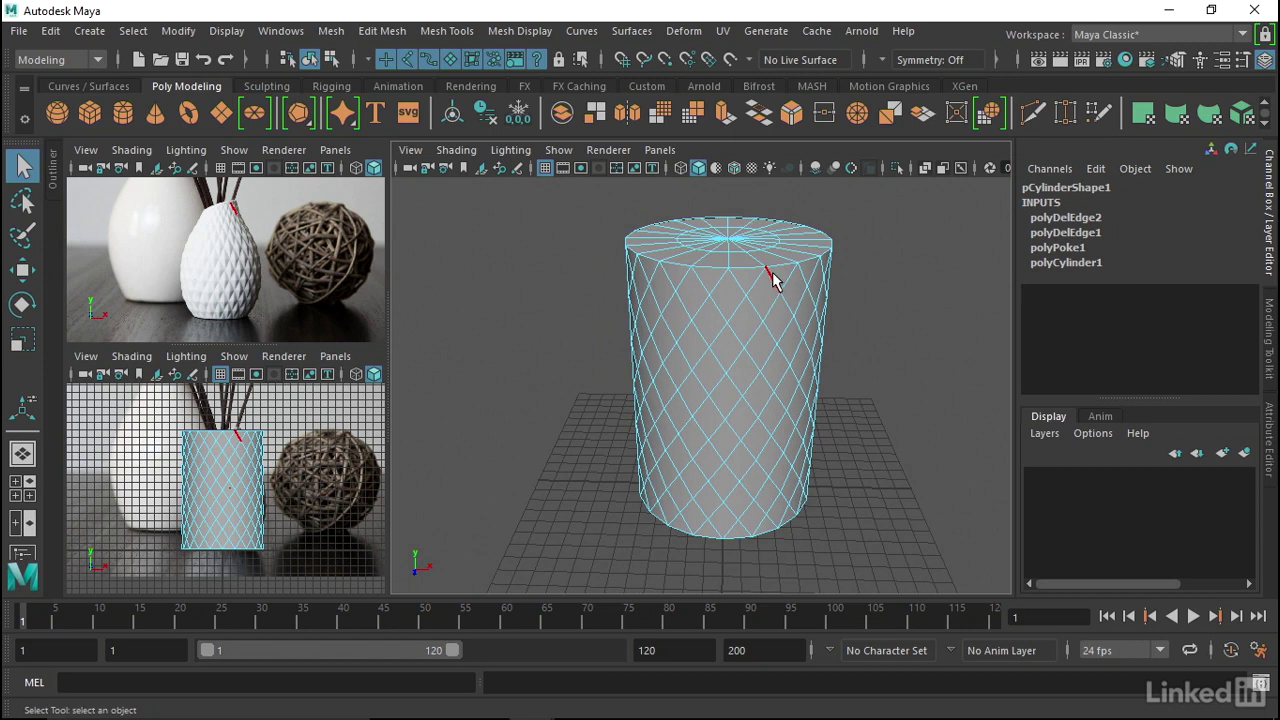
{"action": "mouse_move", "coordinate": [717, 323]}
{"action": "left_mouse_down", "text": "alt"}
{"action": "mouse_move", "coordinate": [734, 306]}
{"action": "mouse_move", "coordinate": [711, 286]}
{"action": "mouse_move", "coordinate": [716, 268]}
{"action": "mouse_move", "coordinate": [718, 290]}
{"action": "left_mouse_up", "text": "alt"}
{"action": "key", "text": "space"}
Try edge and face selections on the diamond cylinder, then clear the selection.
{"action": "double_click", "coordinate": [612, 305]}
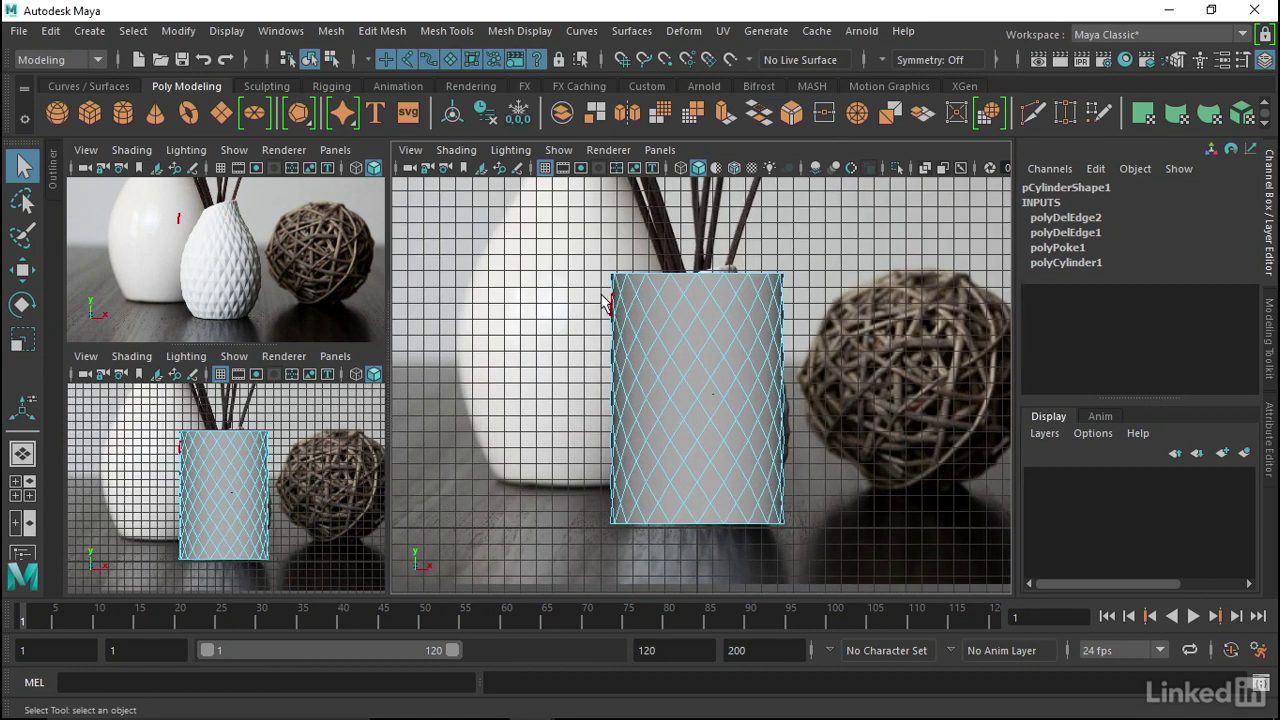
{"action": "scroll", "coordinate": [697, 429], "scroll_direction": "up", "scroll_amount": 3}
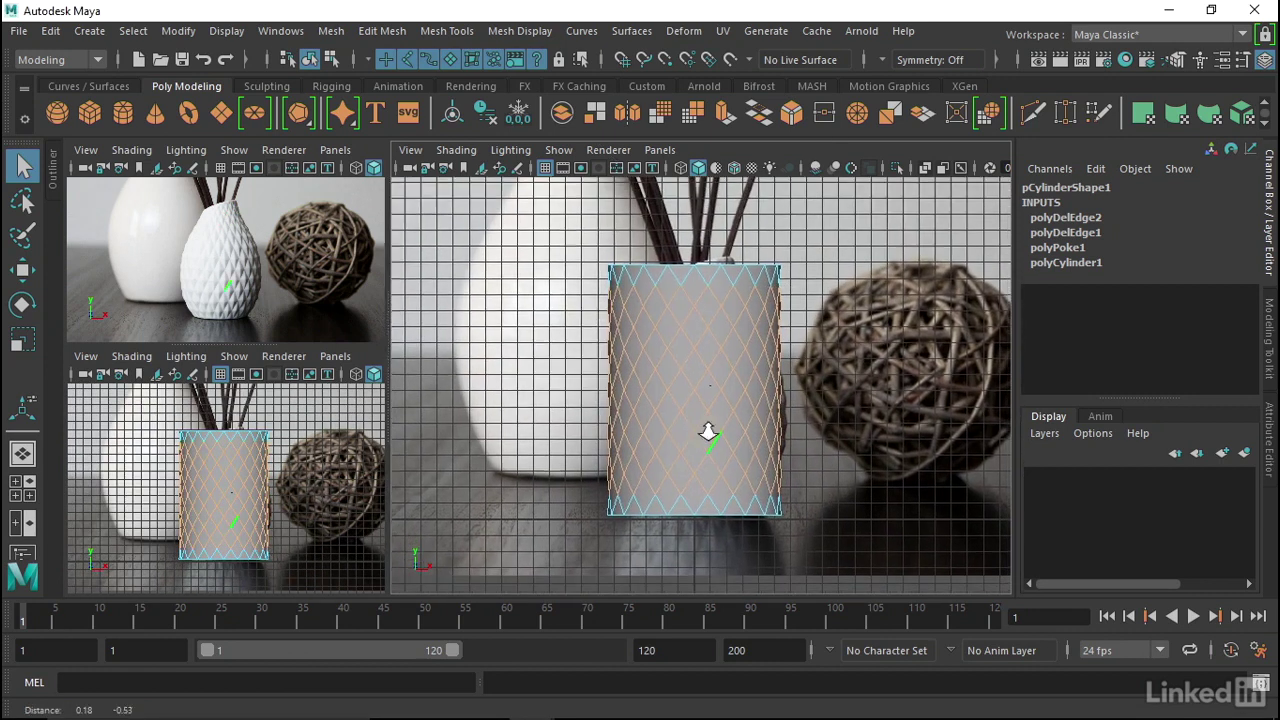
{"action": "scroll", "coordinate": [686, 343], "scroll_direction": "up", "scroll_amount": 3}
{"action": "right_click", "coordinate": [709, 163]}
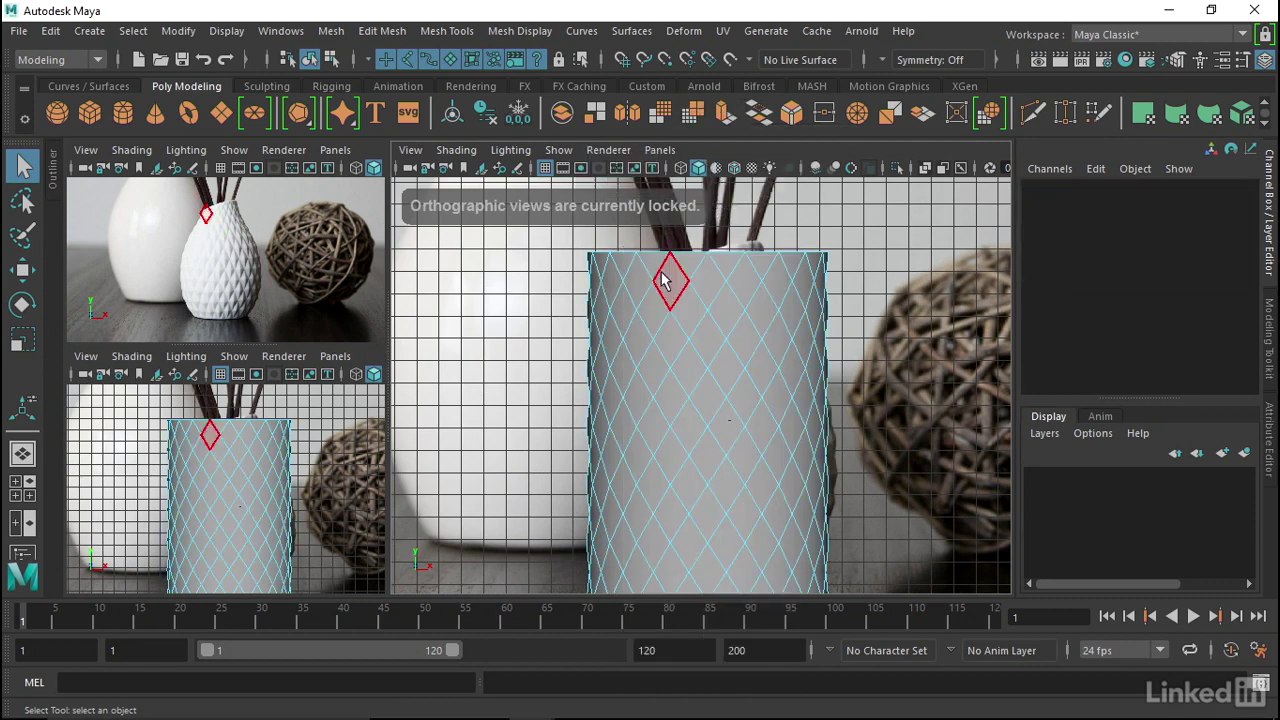
{"action": "left_click_drag", "start_coordinate": [566, 284], "coordinate": [872, 588]}
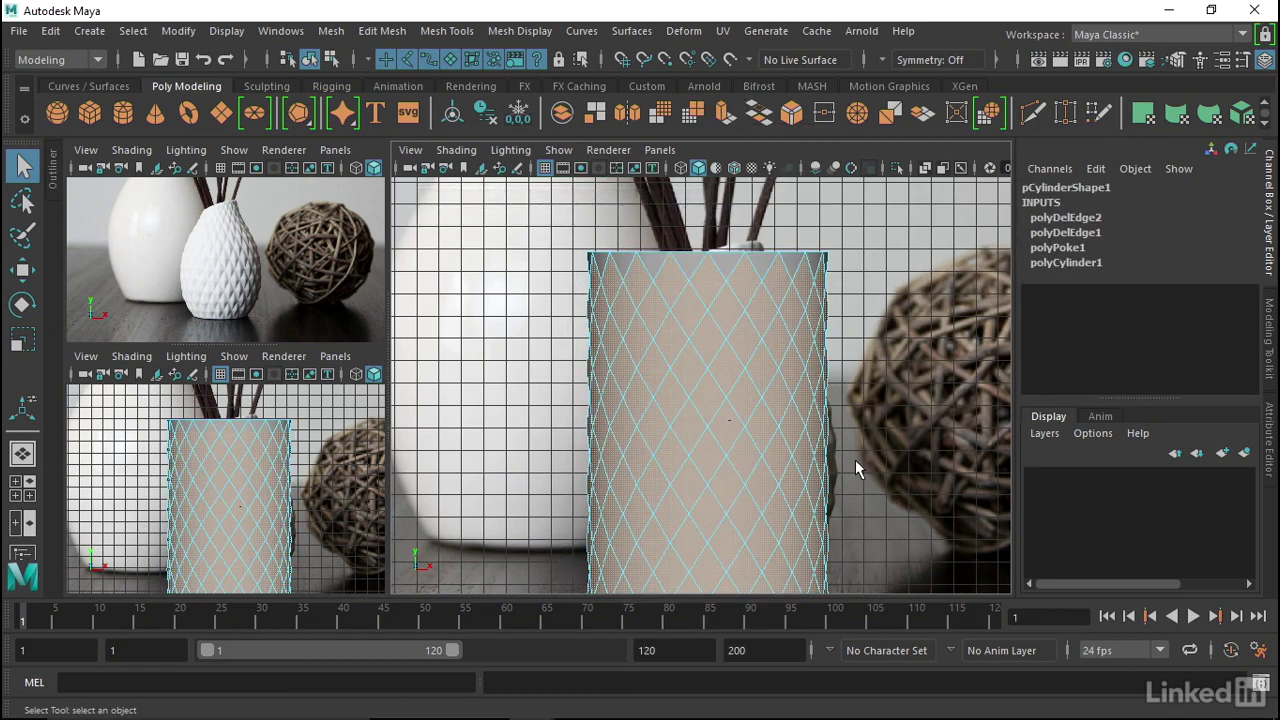
{"action": "middle_click_drag", "start_coordinate": [872, 514], "coordinate": [829, 323], "text": "alt"}
{"action": "left_click", "coordinate": [620, 438]}
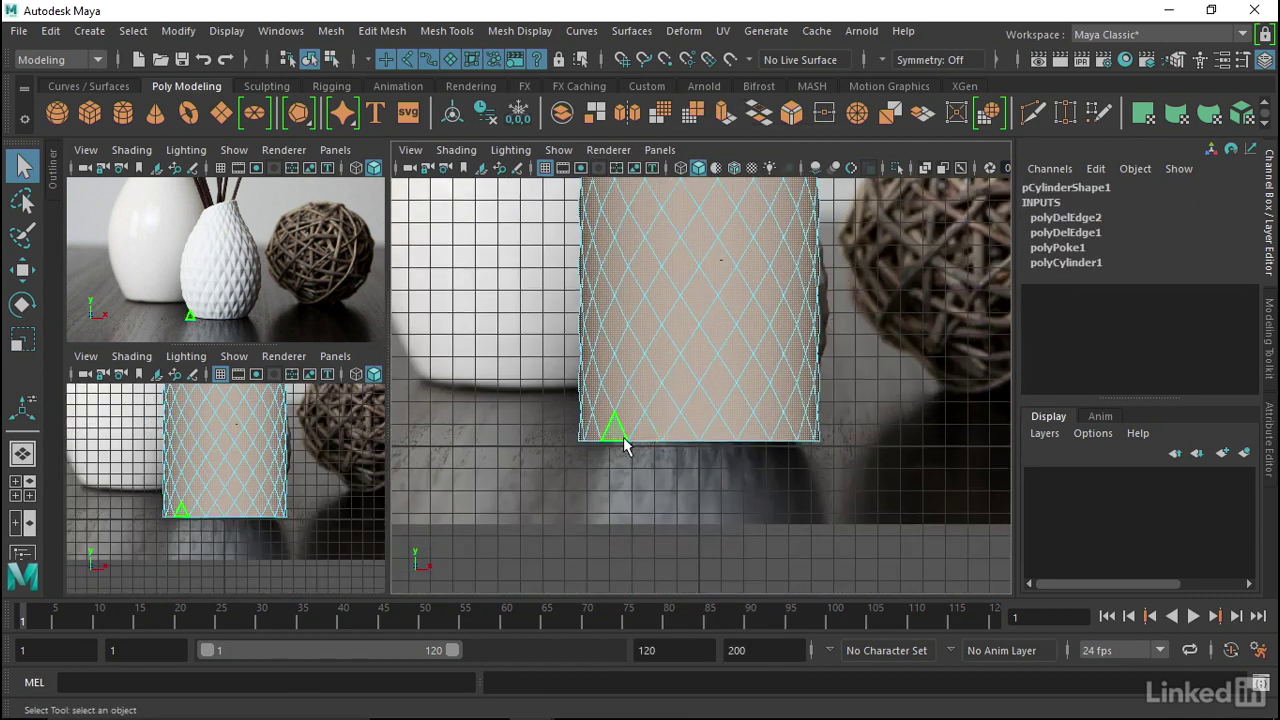
{"action": "left_click_drag", "start_coordinate": [557, 450], "coordinate": [869, 403]}
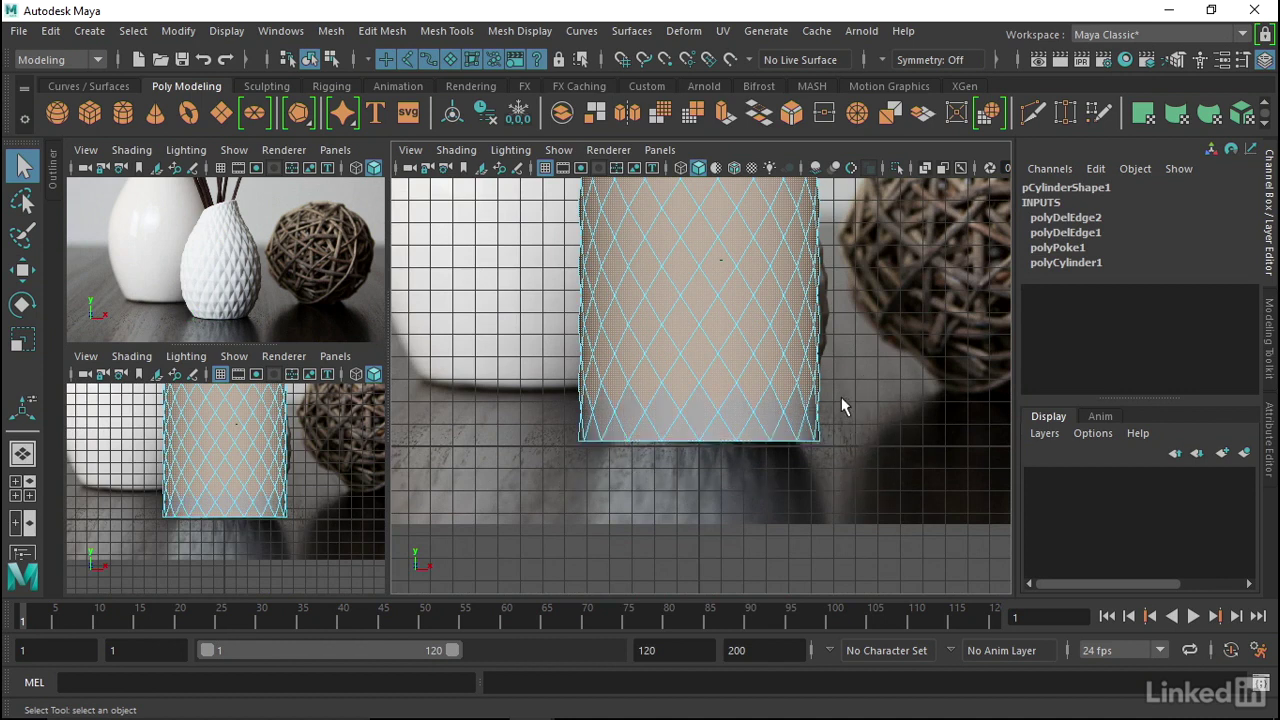
{"action": "left_click", "coordinate": [690, 352]}
{"action": "scroll", "coordinate": [690, 352], "scroll_direction": "down", "scroll_amount": 2}
{"action": "left_click", "coordinate": [588, 365]}
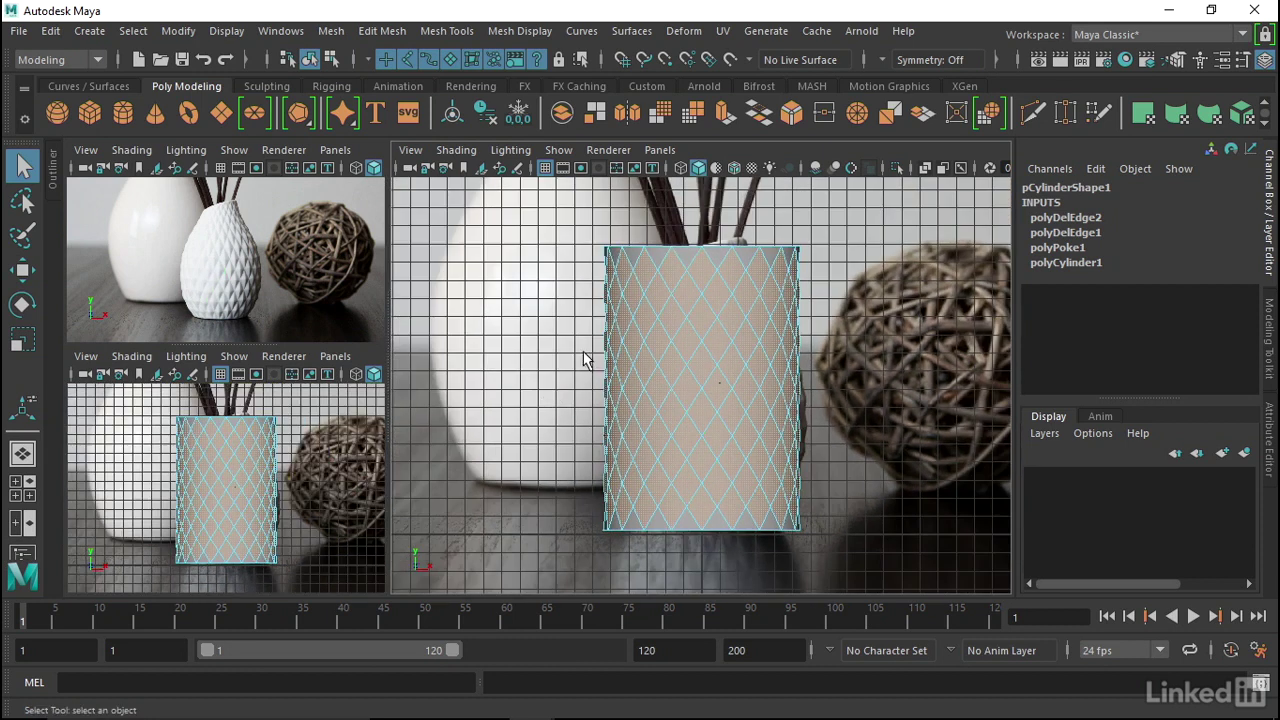
Zoom the top-left reference view in on the vase's diamond pattern.
{"action": "scroll", "coordinate": [228, 296], "scroll_direction": "up", "scroll_amount": 3}
{"action": "left_click_drag", "start_coordinate": [228, 290], "coordinate": [180, 266], "text": "alt"}
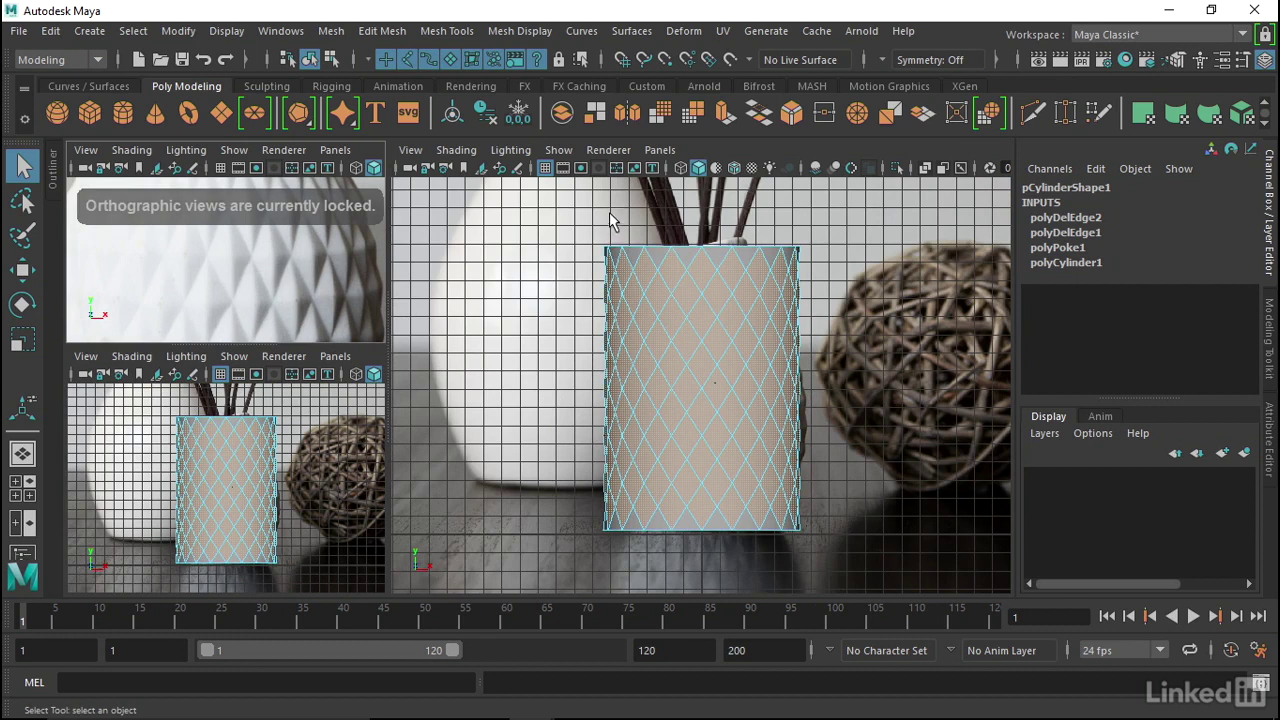
{"action": "left_click", "coordinate": [382, 31]}
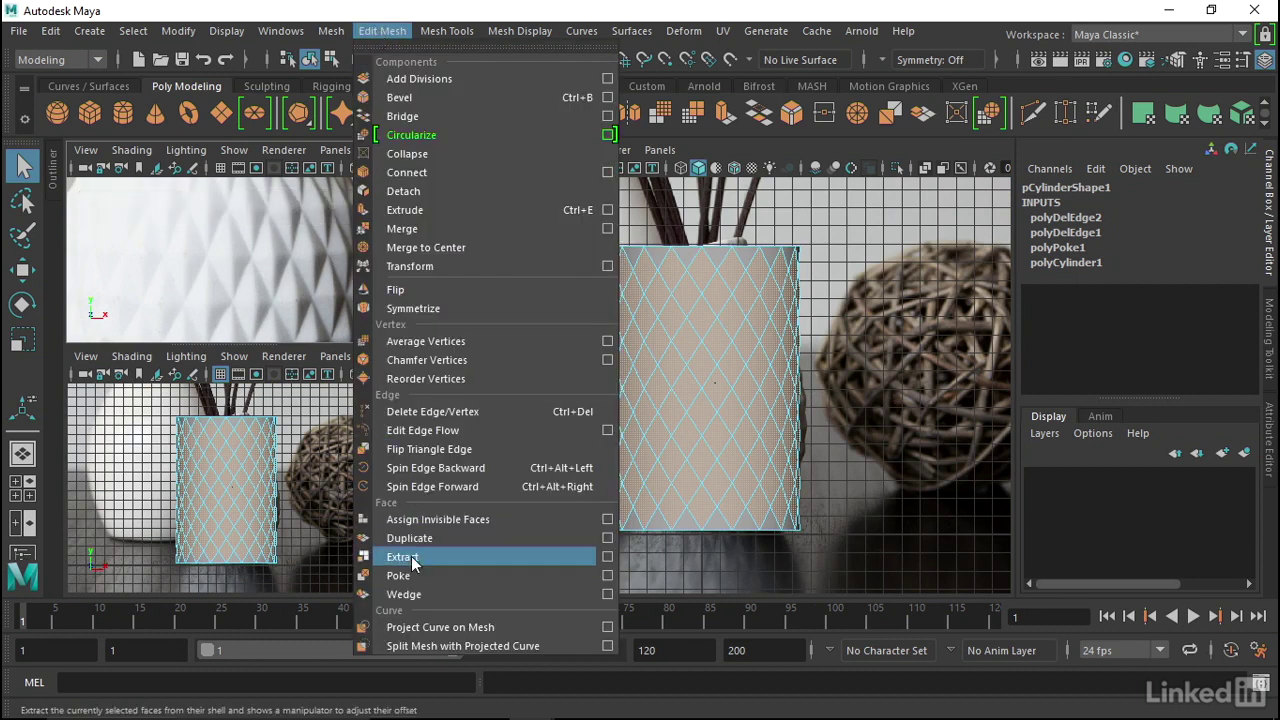
Poke the diamond faces again, enter vertex mode with the Move tool, and view in perspective.
{"action": "left_click", "coordinate": [400, 575]}
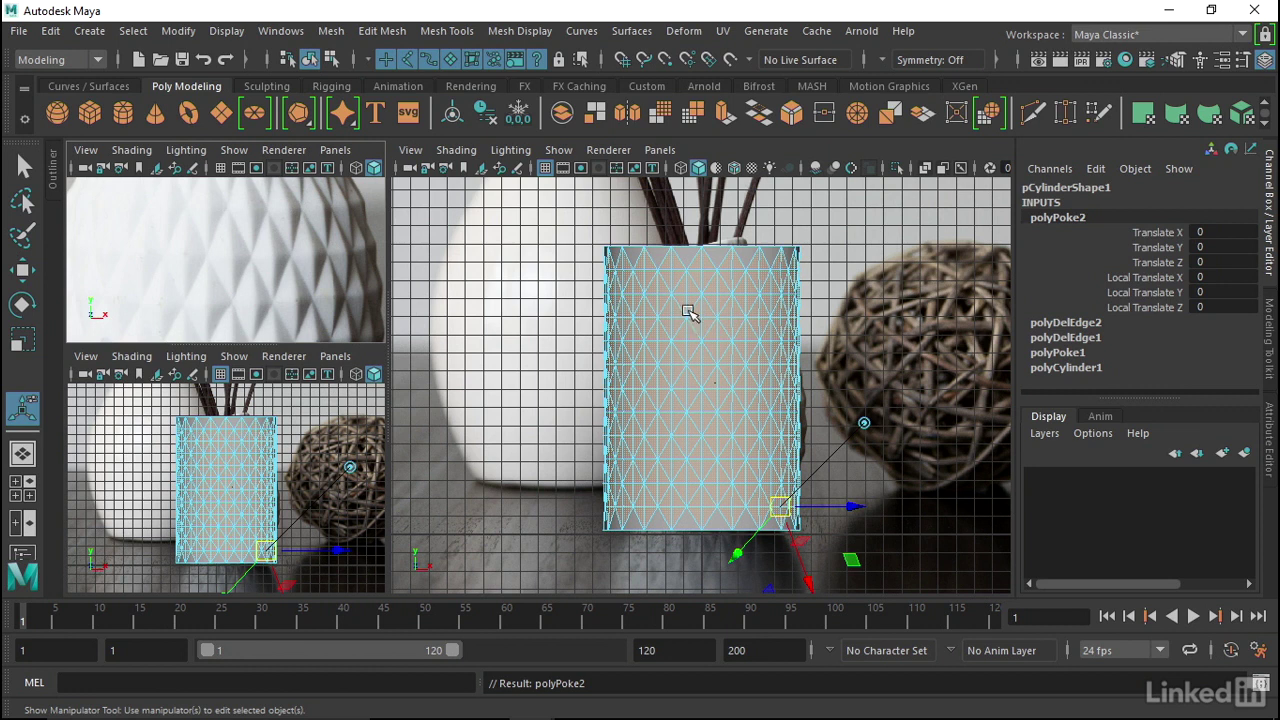
{"action": "right_click", "coordinate": [690, 308]}
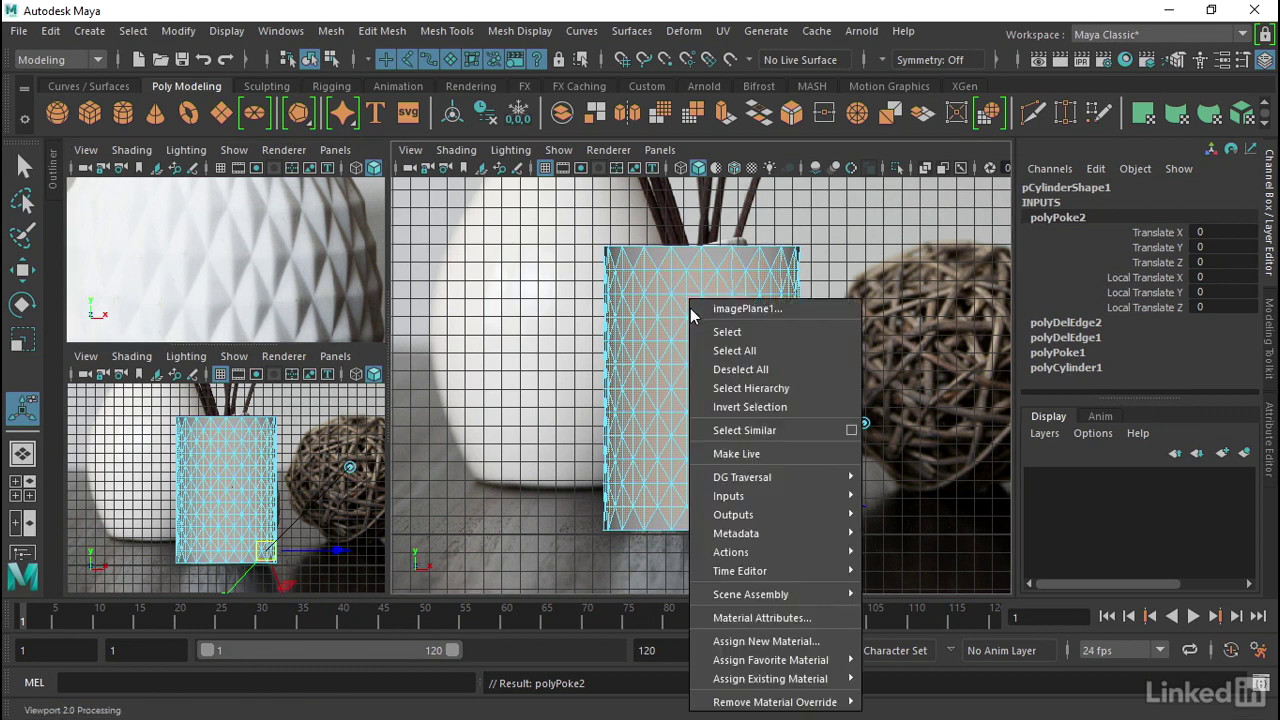
{"action": "right_click", "coordinate": [676, 288]}
{"action": "left_click", "coordinate": [694, 281]}
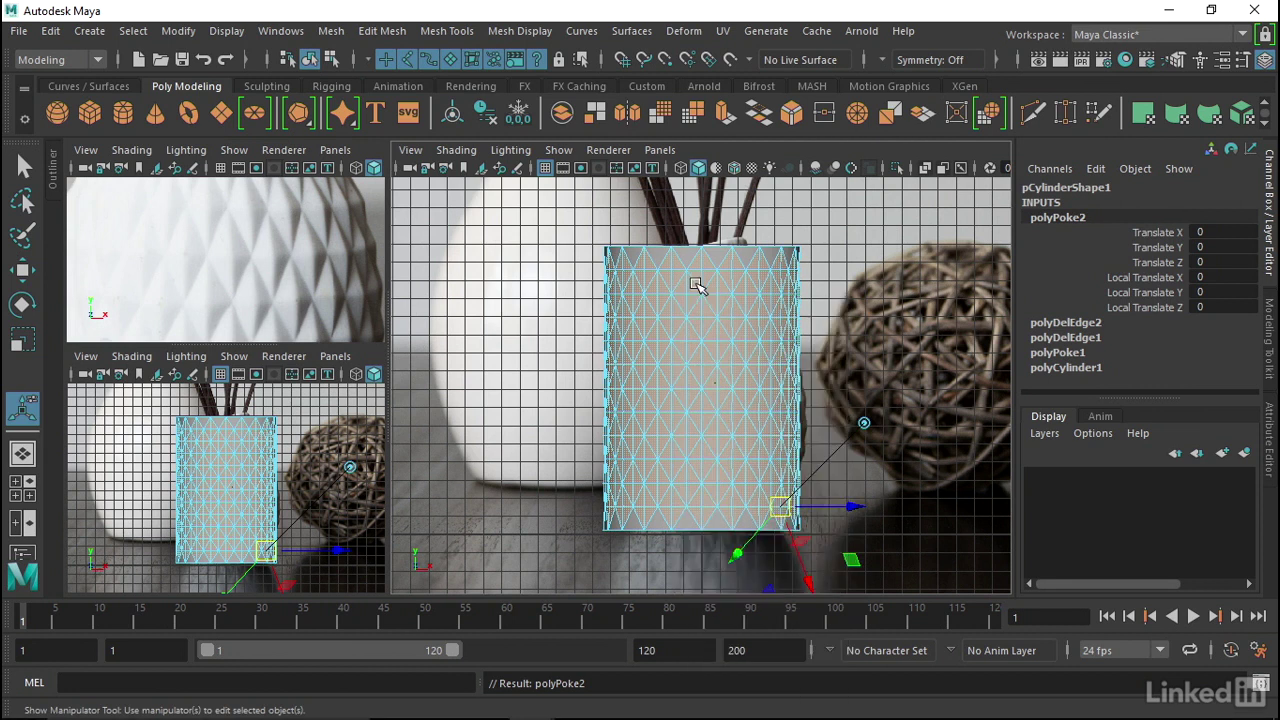
{"action": "key", "text": "w"}
{"action": "right_click_drag", "start_coordinate": [732, 161], "coordinate": [800, 135]}
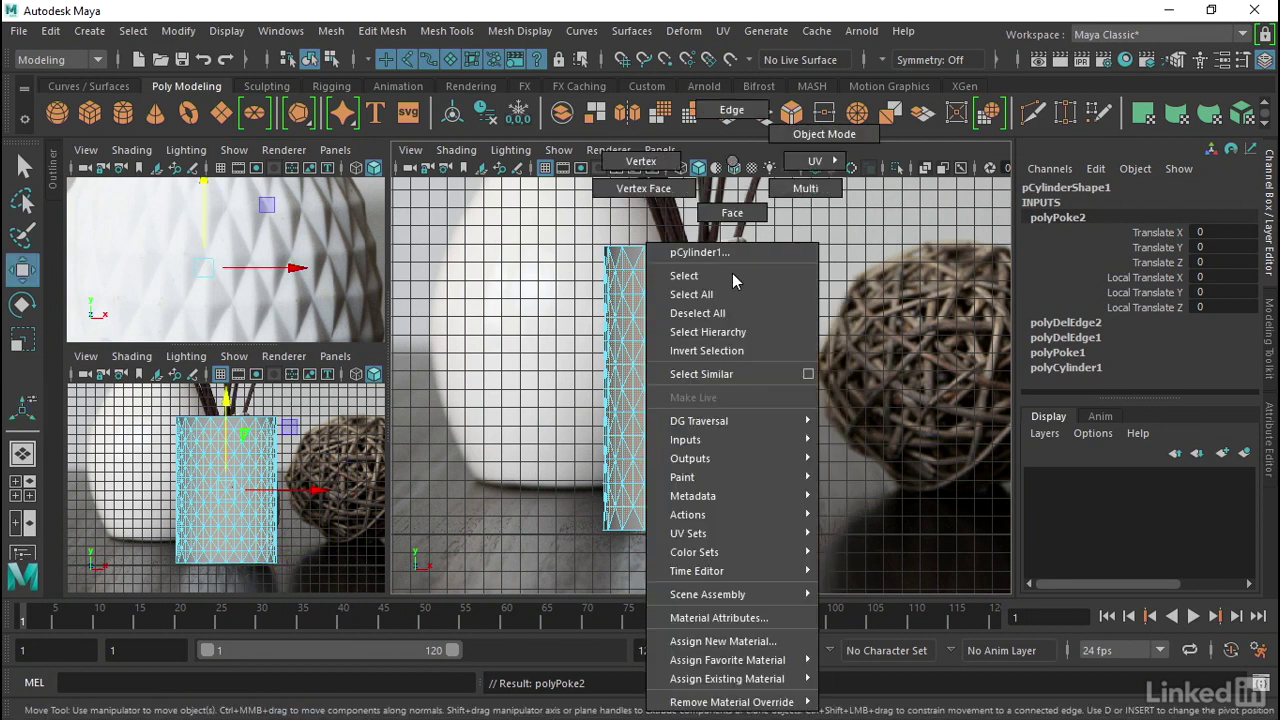
{"action": "left_click", "coordinate": [803, 136]}
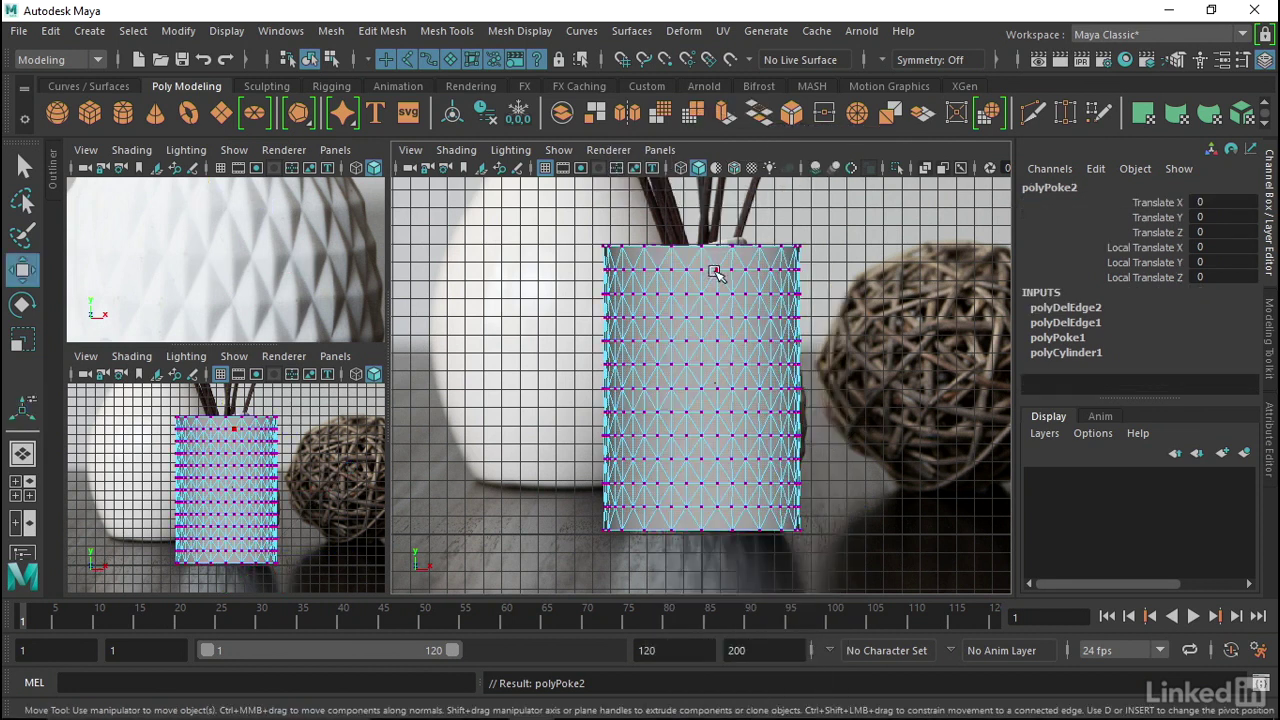
{"action": "scroll", "coordinate": [780, 322], "scroll_direction": "up", "scroll_amount": 3}
{"action": "key", "text": "space"}
{"action": "mouse_move", "coordinate": [780, 322]}
{"action": "left_mouse_down"}
{"action": "mouse_move", "coordinate": [748, 289]}
{"action": "mouse_move", "coordinate": [766, 314]}
{"action": "mouse_move", "coordinate": [712, 302]}
{"action": "left_mouse_up"}
Shift-select ten vertices running down one column of the cylinder's side.
{"action": "left_click", "coordinate": [709, 281]}
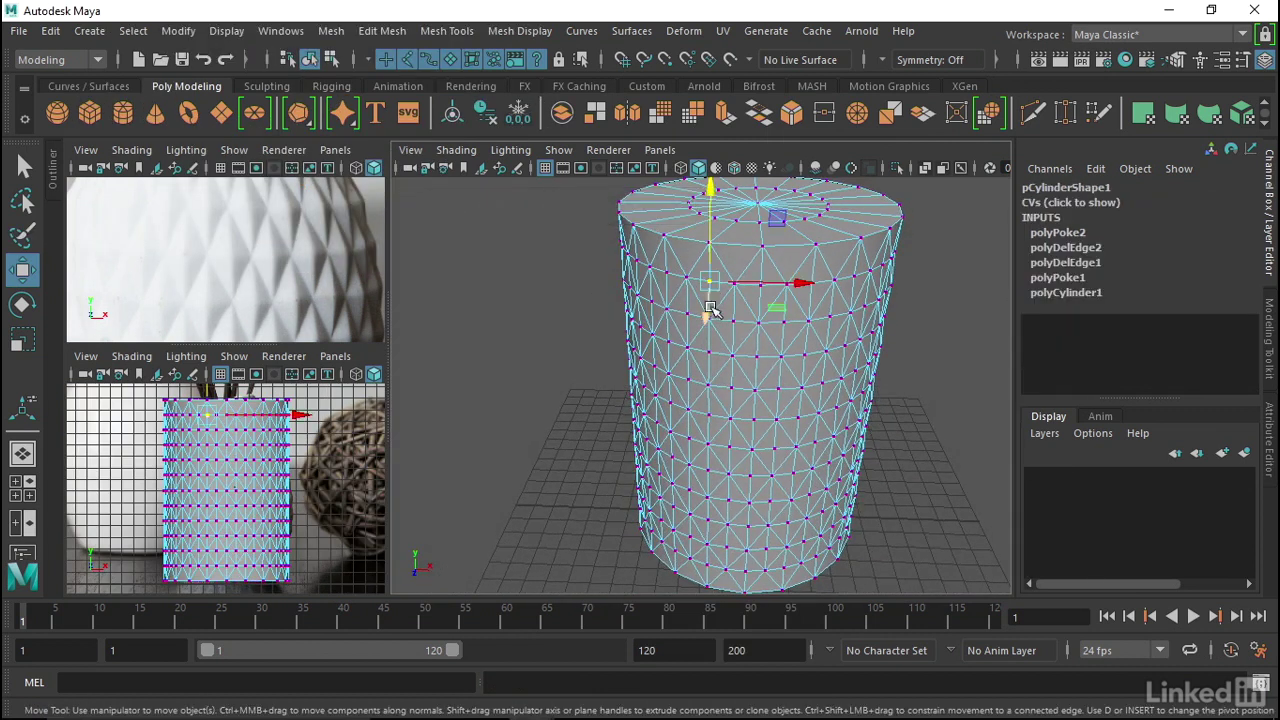
{"action": "left_click", "coordinate": [709, 354], "text": "shift"}
{"action": "left_click", "coordinate": [689, 384], "text": "shift"}
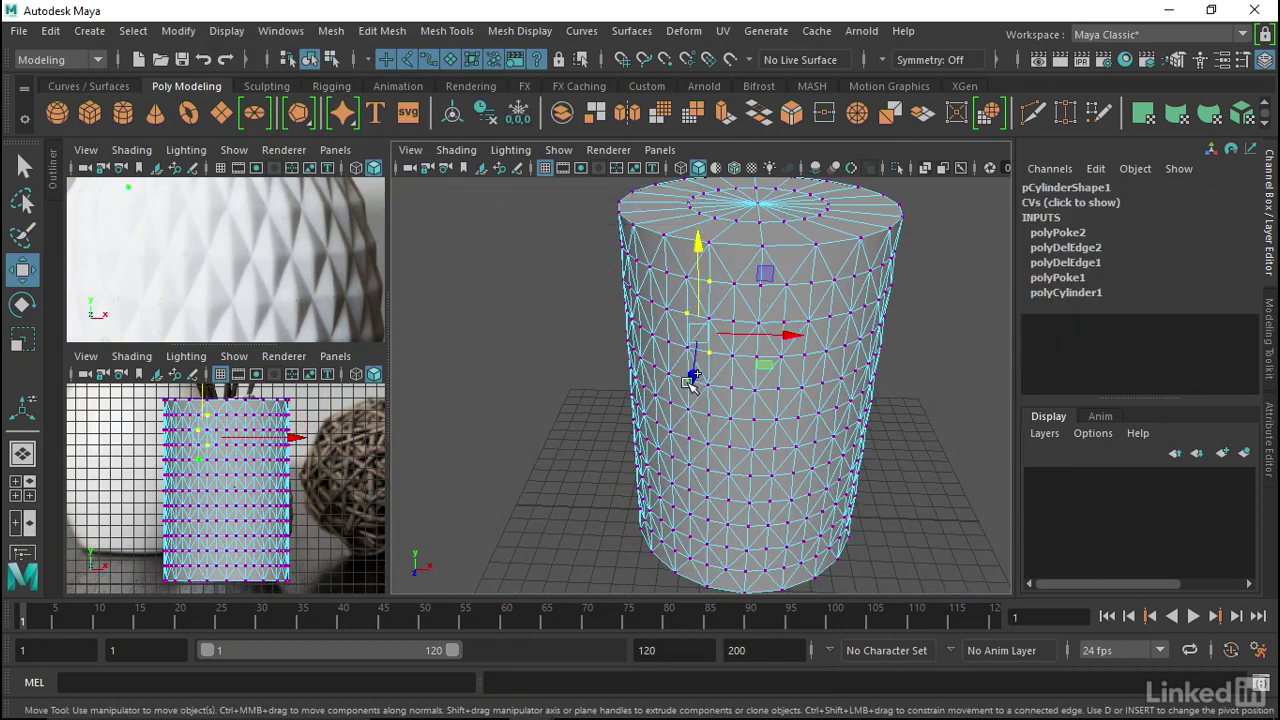
{"action": "left_click", "coordinate": [708, 414], "text": "shift"}
{"action": "left_click", "coordinate": [689, 441], "text": "shift"}
{"action": "left_click", "coordinate": [708, 470], "text": "shift"}
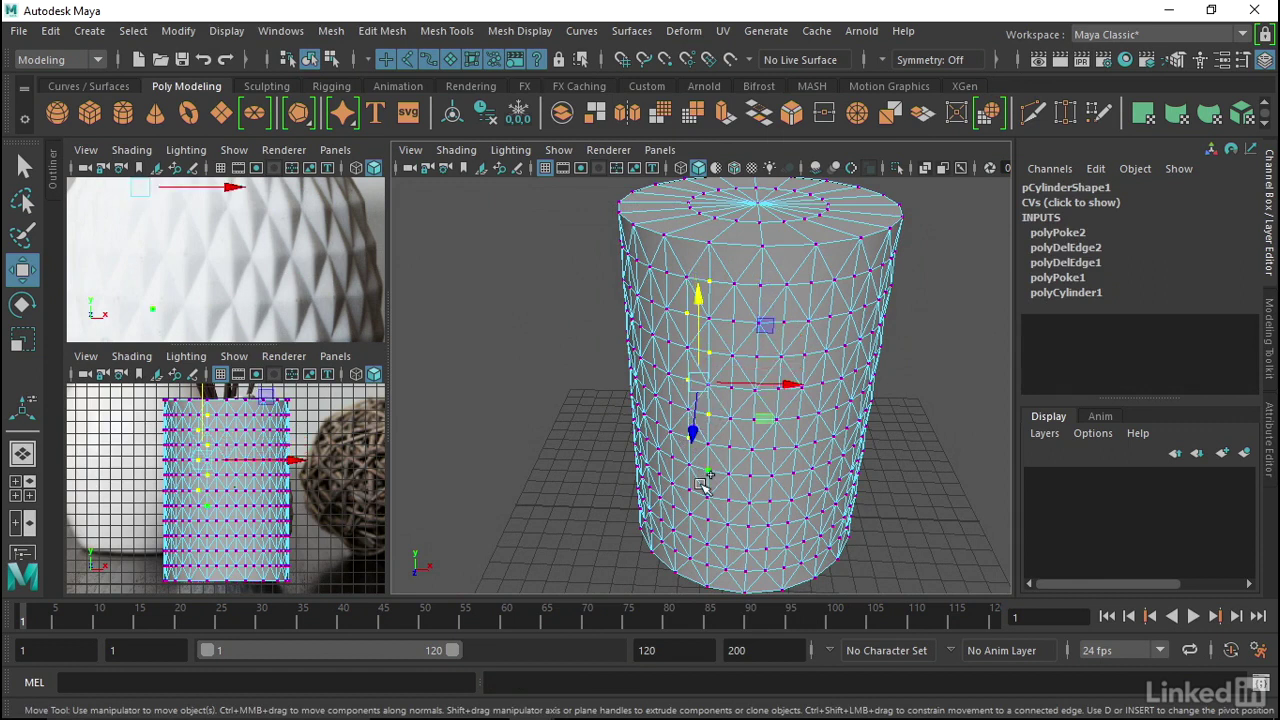
{"action": "left_click", "coordinate": [690, 490], "text": "shift"}
{"action": "left_click", "coordinate": [709, 525], "text": "shift"}
{"action": "left_click", "coordinate": [690, 545], "text": "shift"}
{"action": "left_click", "coordinate": [710, 568], "text": "shift"}
{"action": "mouse_move", "coordinate": [738, 478]}
{"action": "left_mouse_down", "text": "alt"}
{"action": "mouse_move", "coordinate": [792, 297]}
{"action": "mouse_move", "coordinate": [774, 277]}
{"action": "mouse_move", "coordinate": [758, 282]}
{"action": "left_mouse_up", "text": "alt"}
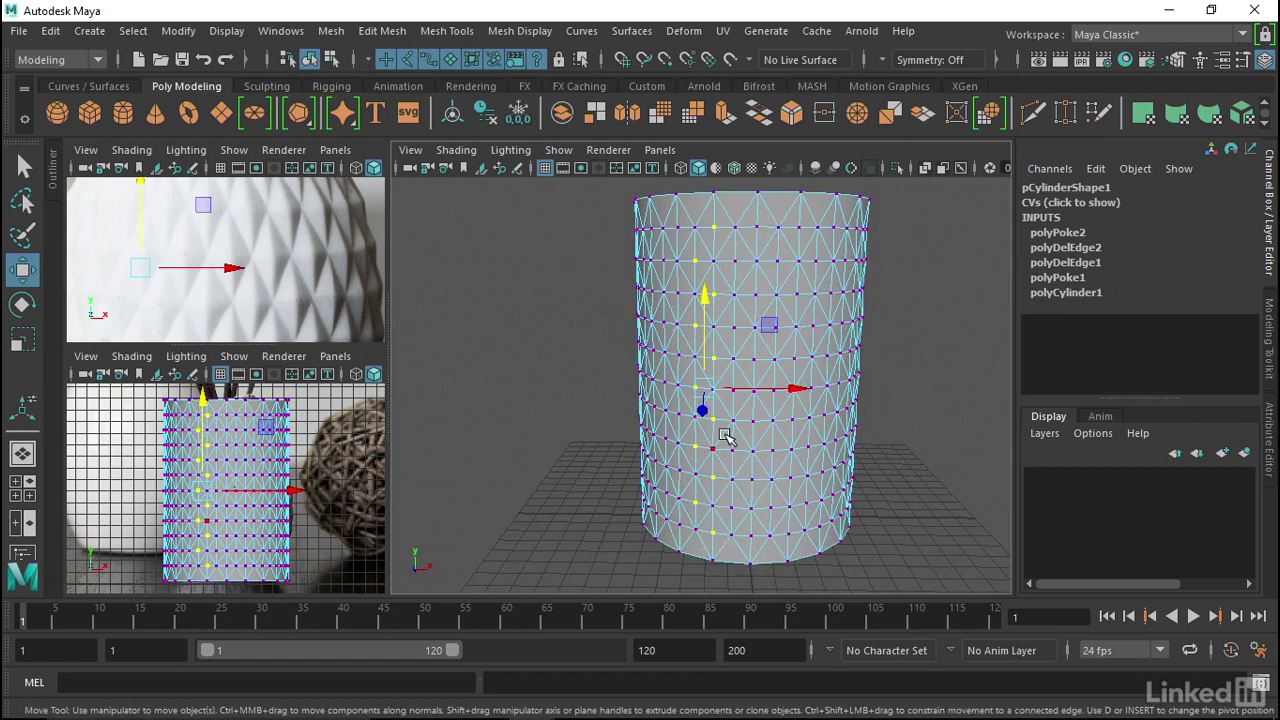
Extend the column selection into alternating vertex rows around the whole cylinder.
{"action": "left_click", "coordinate": [134, 31]}
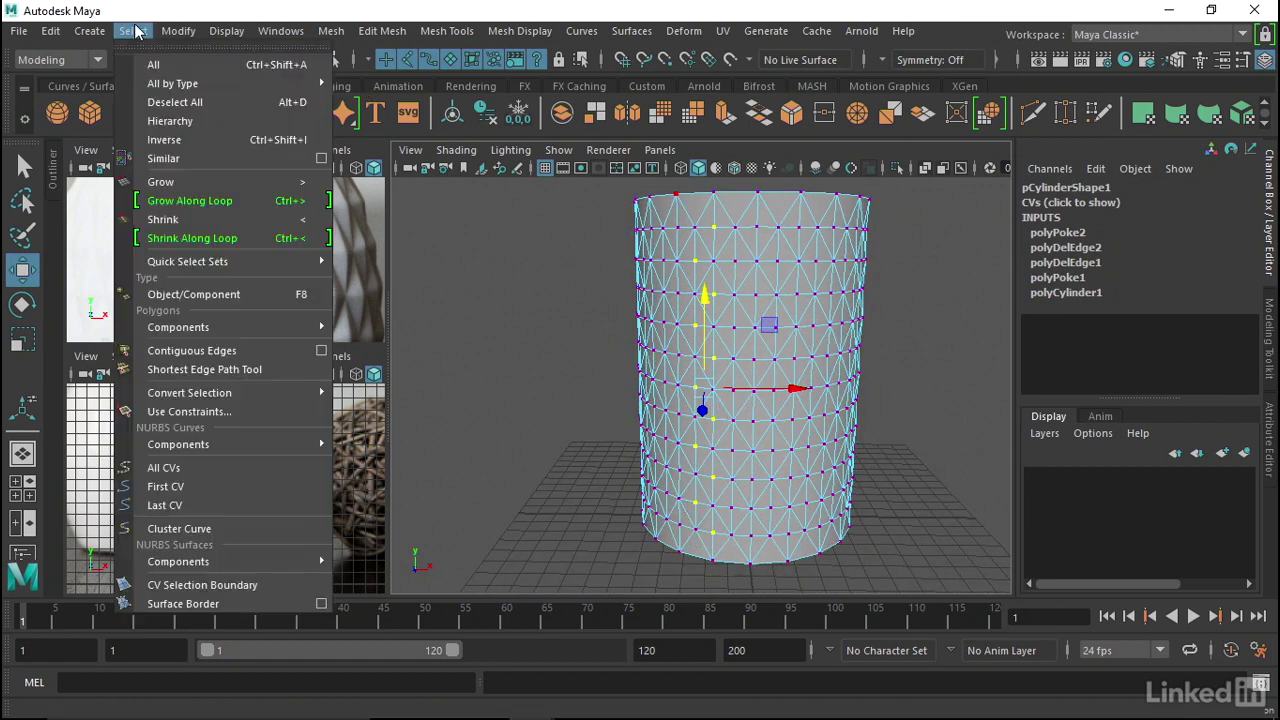
{"action": "left_click", "coordinate": [182, 157]}
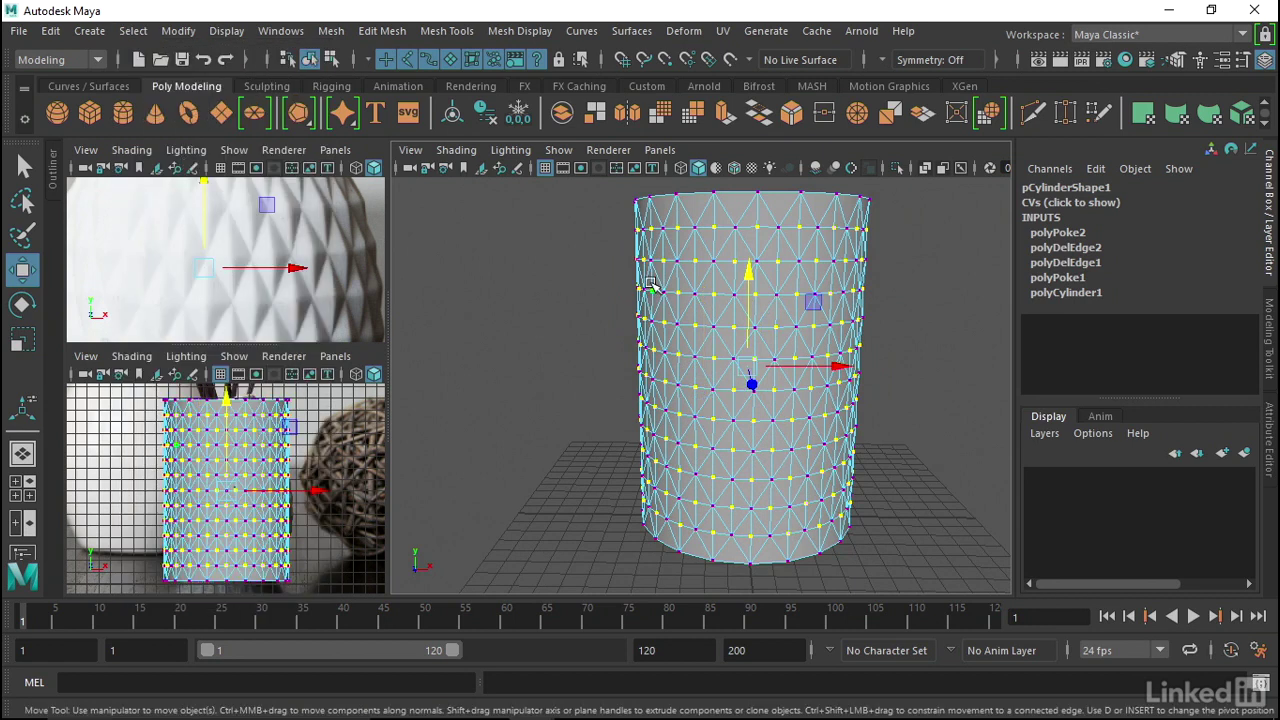
{"action": "left_click_drag", "start_coordinate": [808, 294], "coordinate": [737, 308], "text": "alt"}
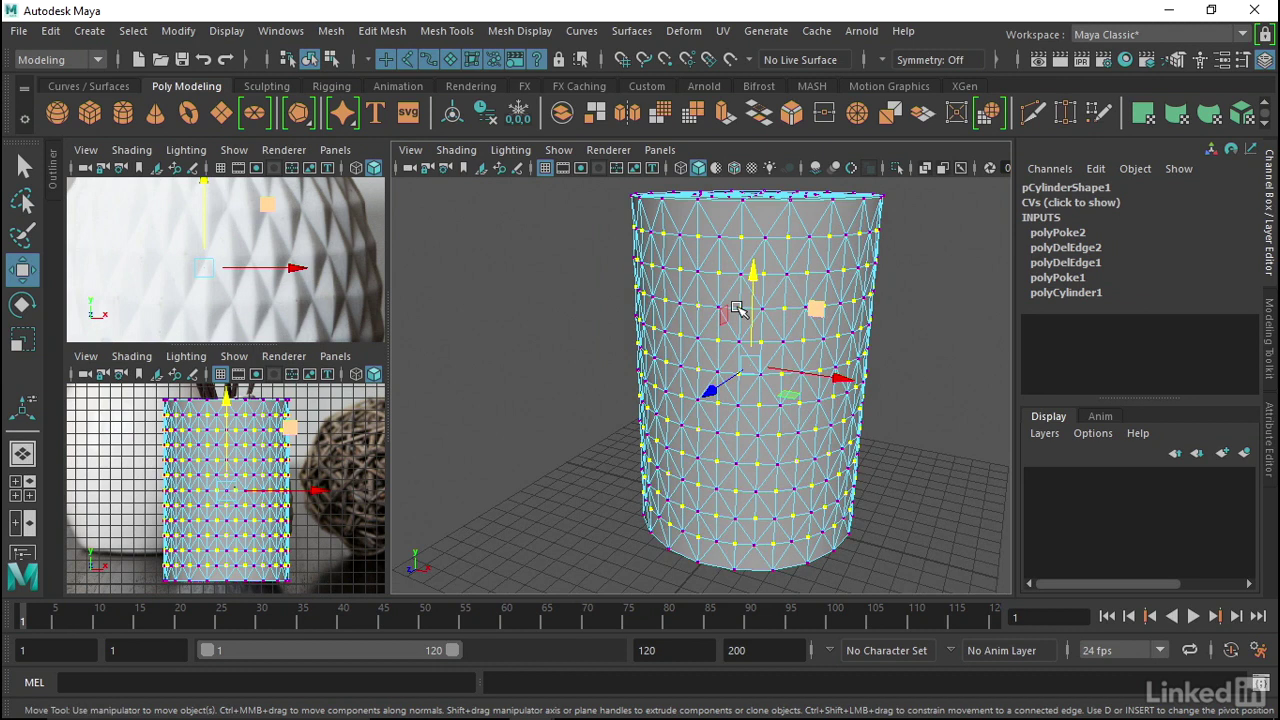
{"action": "mouse_move", "coordinate": [784, 340]}
{"action": "left_mouse_down", "text": "alt"}
{"action": "mouse_move", "coordinate": [754, 340]}
{"action": "mouse_move", "coordinate": [684, 416]}
{"action": "mouse_move", "coordinate": [668, 402]}
{"action": "left_mouse_up", "text": "alt"}
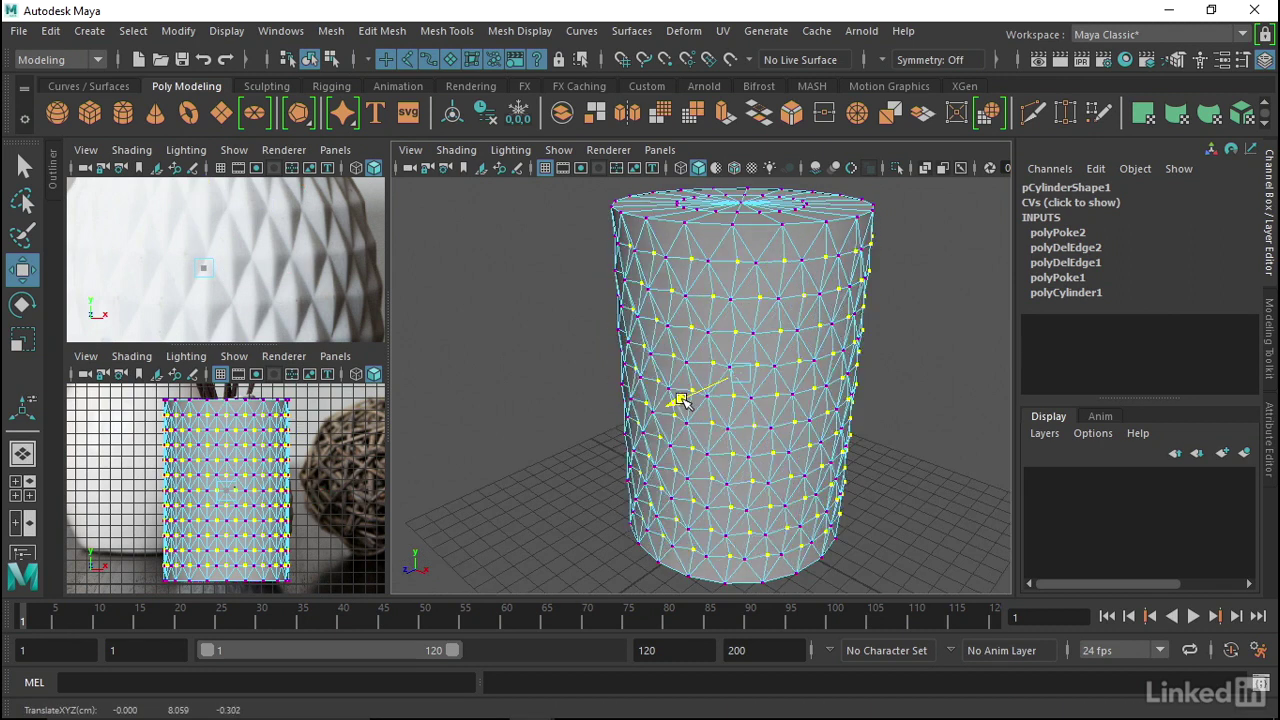
Undo the trial vertex moves, then drag the alternating vertex rows outward into jagged raised facets.
{"action": "key", "text": "ctrl+z"}
{"action": "mouse_move", "coordinate": [832, 410]}
{"action": "left_mouse_down"}
{"action": "mouse_move", "coordinate": [814, 400]}
{"action": "mouse_move", "coordinate": [826, 403]}
{"action": "left_mouse_up"}
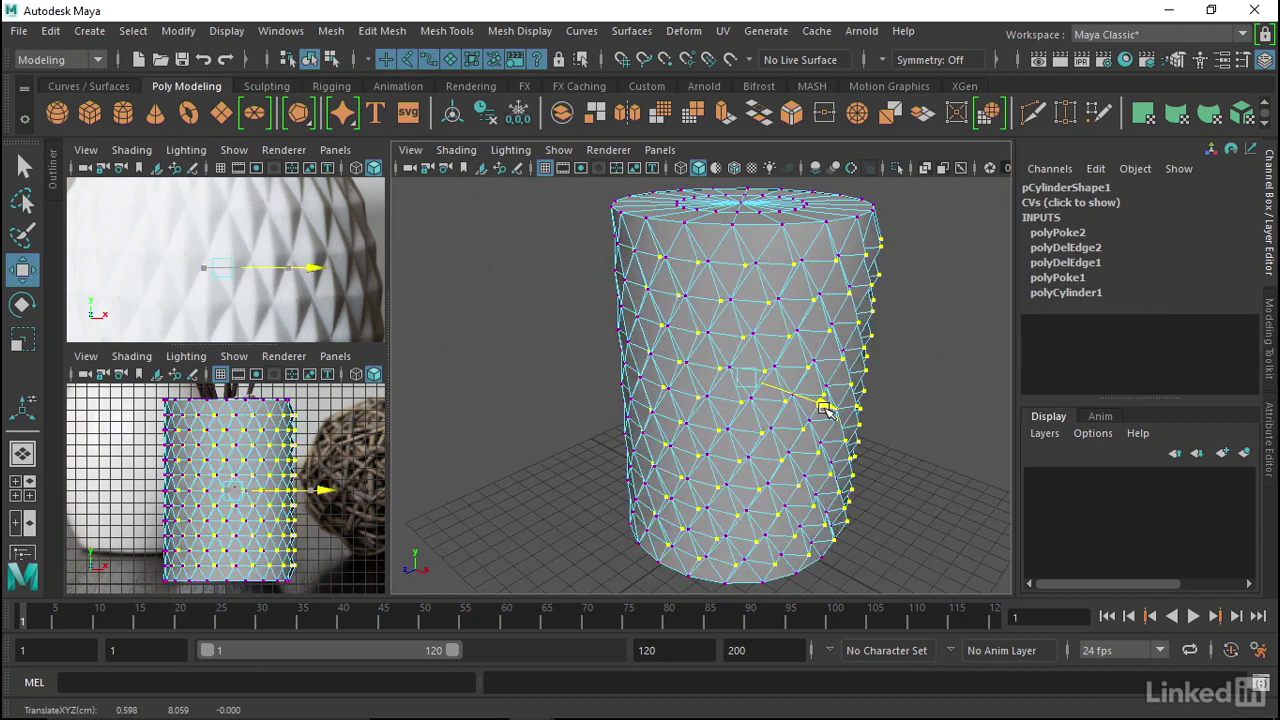
{"action": "key", "text": "ctrl+z"}
{"action": "left_click_drag", "start_coordinate": [821, 313], "coordinate": [776, 306], "text": "alt"}
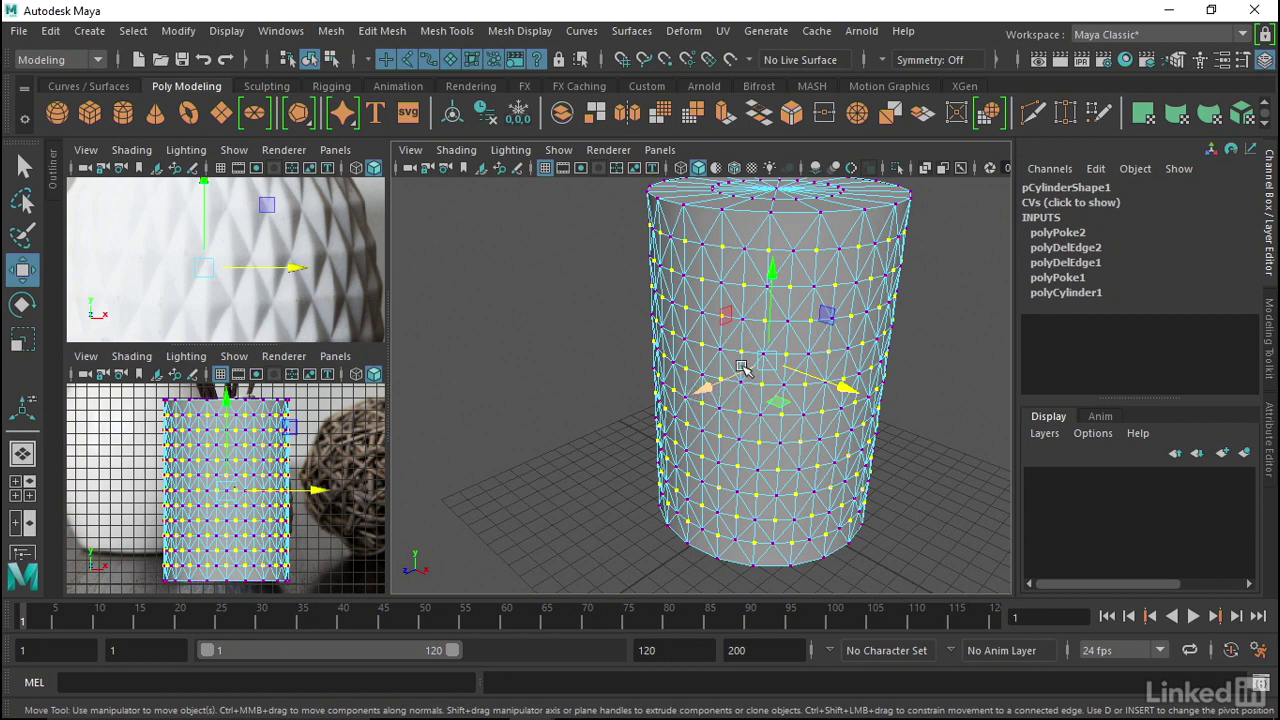
{"action": "left_click", "coordinate": [705, 390]}
{"action": "left_click_drag", "start_coordinate": [705, 390], "coordinate": [715, 388]}
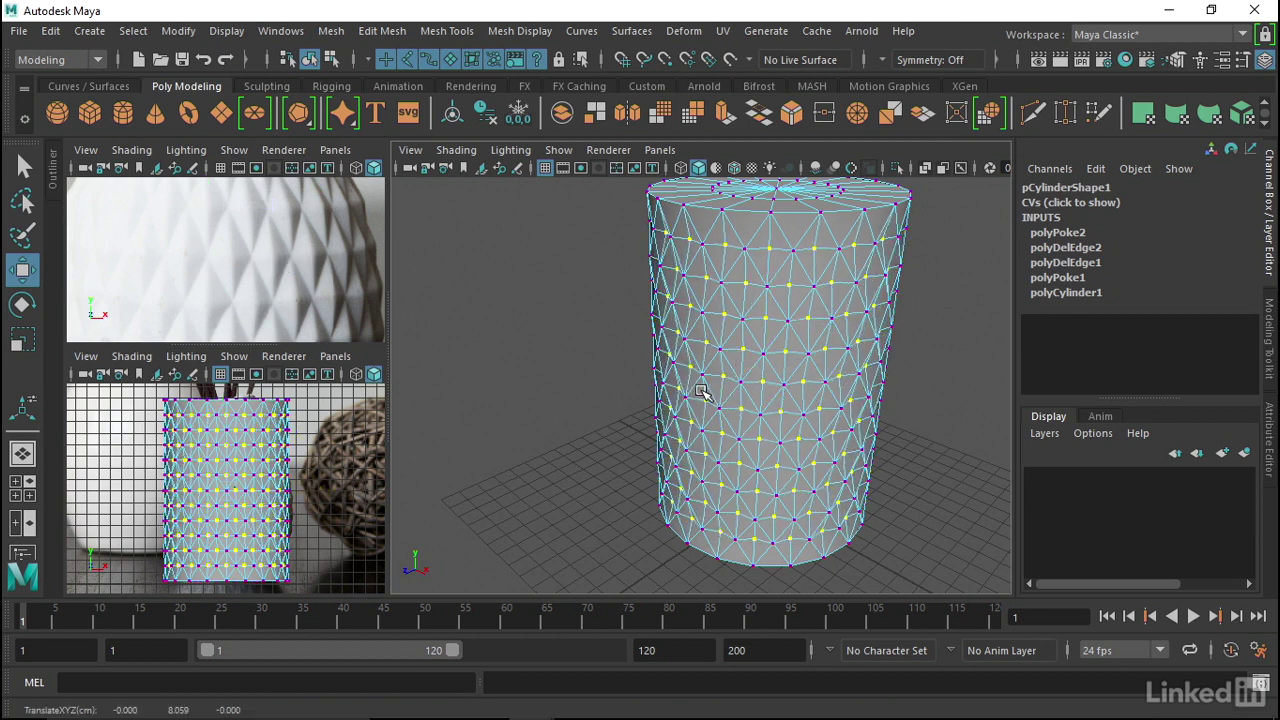
{"action": "key", "text": "ctrl+z"}
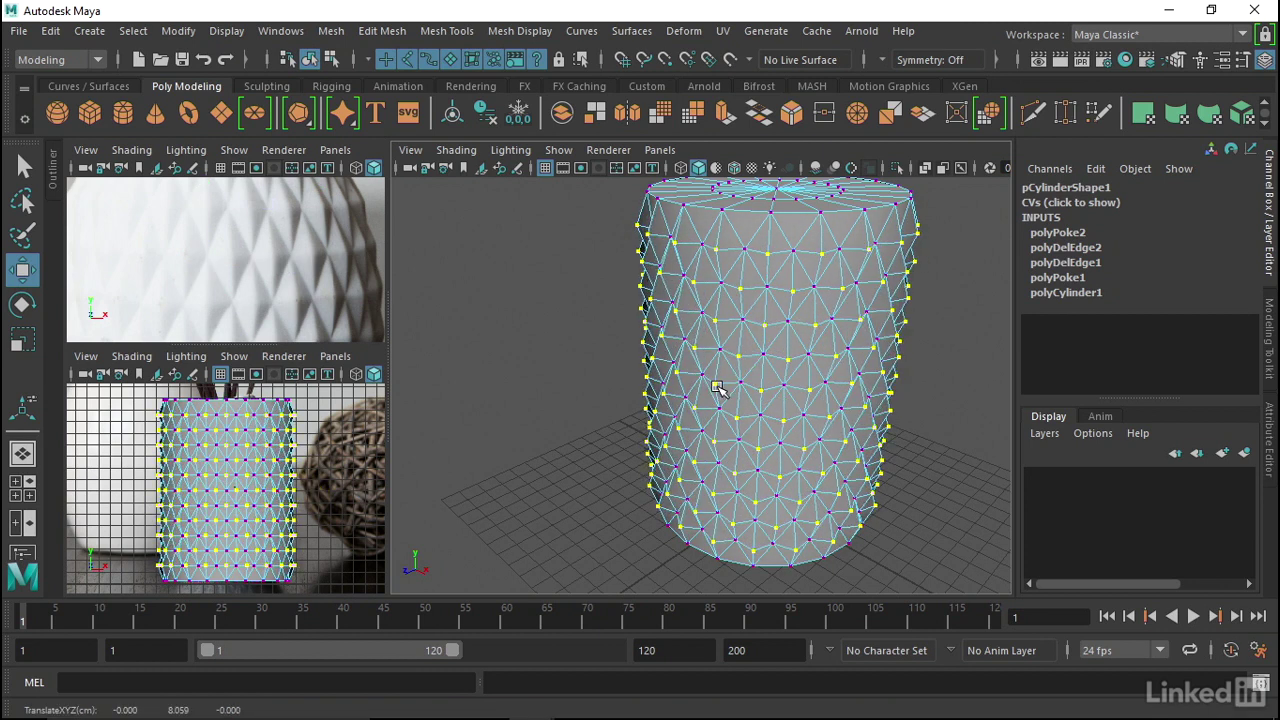
{"action": "key", "text": "ctrl+z"}
{"action": "left_click_drag", "start_coordinate": [701, 316], "coordinate": [806, 165], "text": "alt"}
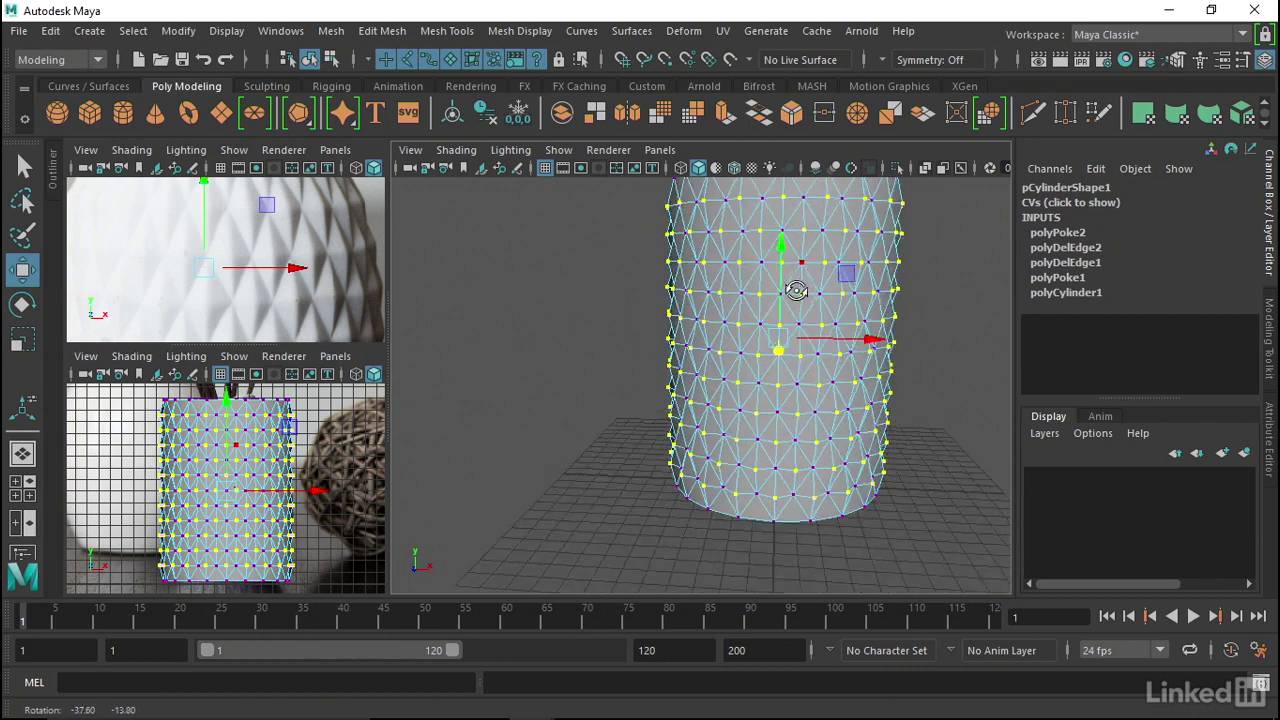
{"action": "right_click_drag", "start_coordinate": [806, 165], "coordinate": [858, 122]}
{"action": "left_click", "coordinate": [914, 257]}
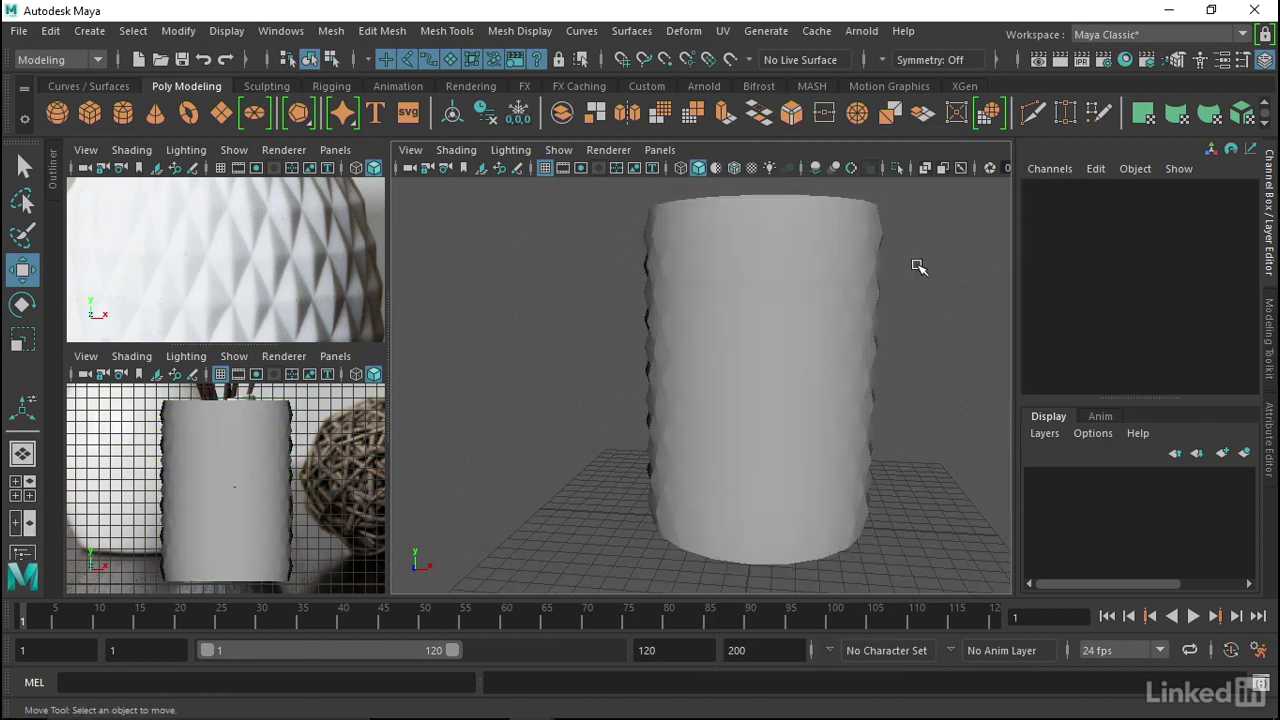
{"action": "mouse_move", "coordinate": [840, 257]}
{"action": "left_mouse_down", "text": "alt"}
{"action": "mouse_move", "coordinate": [774, 322]}
{"action": "mouse_move", "coordinate": [857, 177]}
{"action": "left_mouse_up", "text": "alt"}
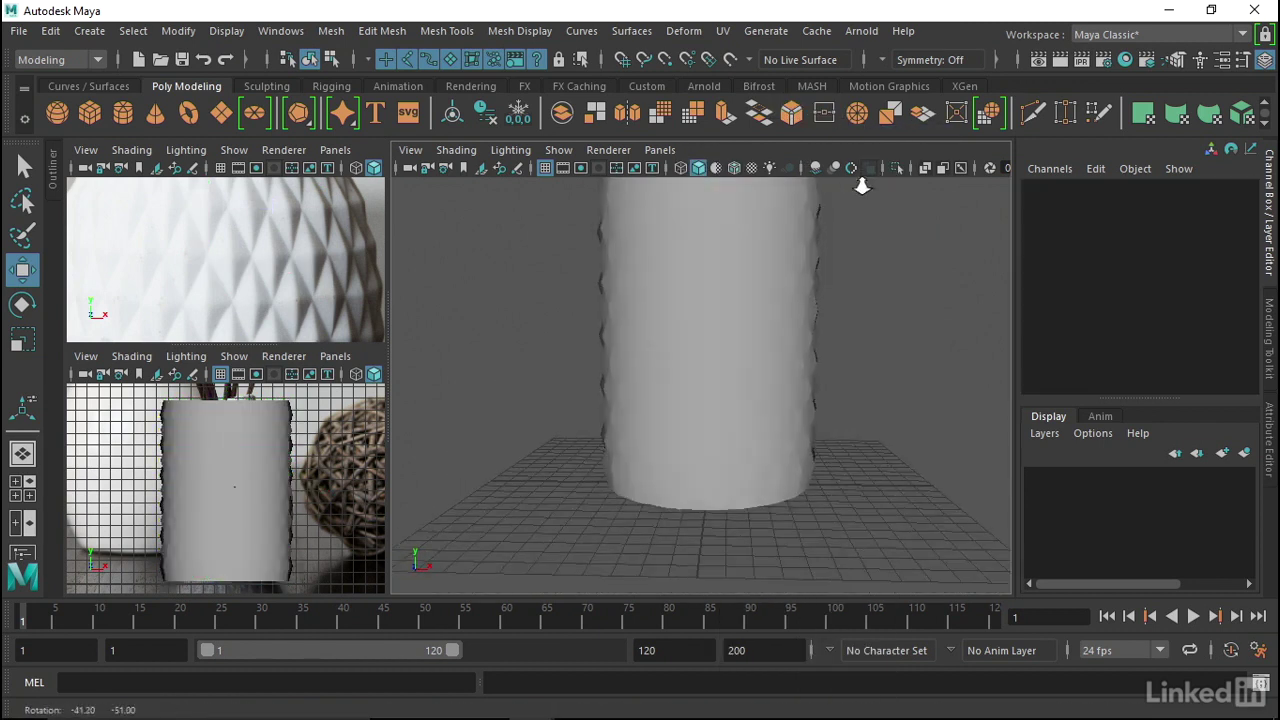
{"action": "mouse_move", "coordinate": [806, 326]}
{"action": "left_mouse_down", "text": "alt"}
{"action": "mouse_move", "coordinate": [727, 367]}
{"action": "mouse_move", "coordinate": [729, 409]}
{"action": "left_mouse_up", "text": "alt"}
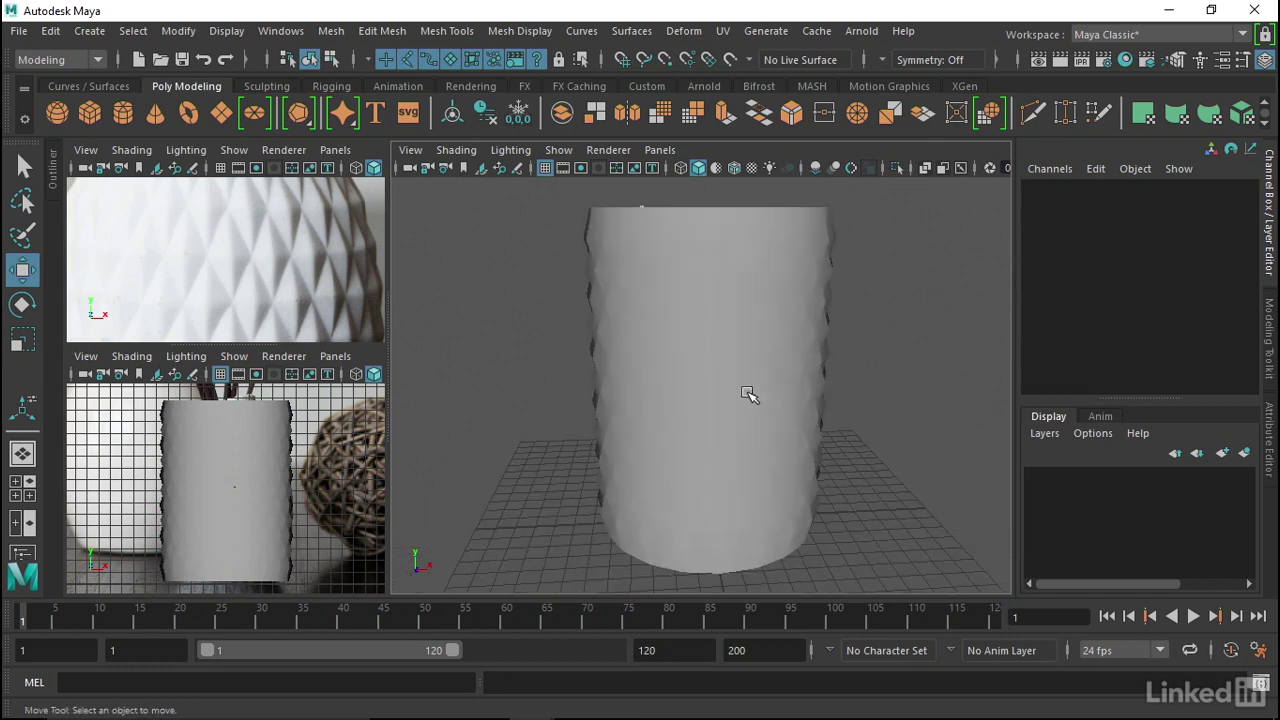
{"action": "scroll", "coordinate": [710, 375], "scroll_direction": "down", "scroll_amount": 3}
{"action": "left_click_drag", "start_coordinate": [666, 346], "coordinate": [679, 343], "text": "alt"}
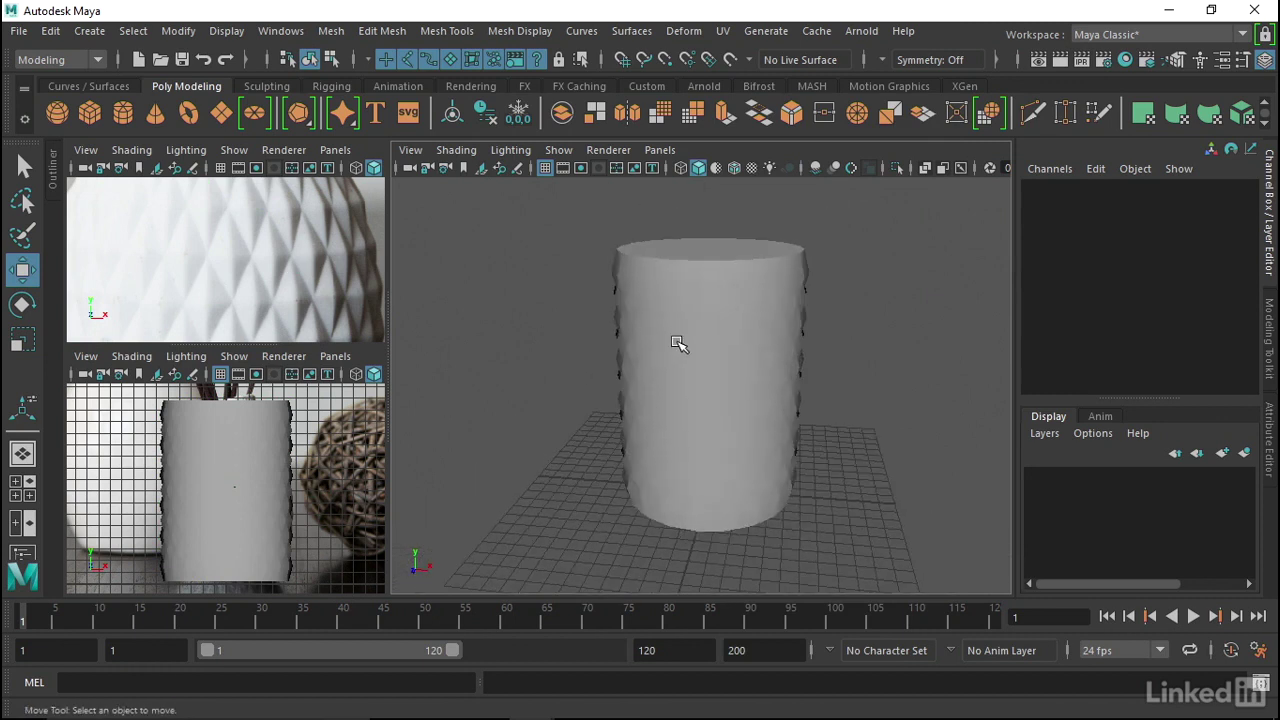